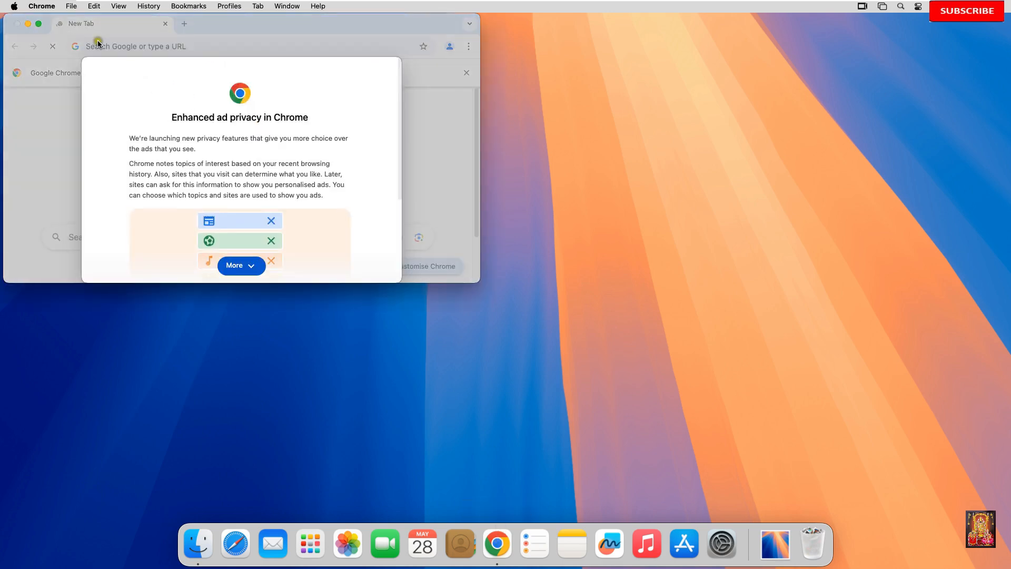
Step: Enlarge the browser window to fill the screen and dismiss the enhanced ad privacy notice
left_click(38, 24)
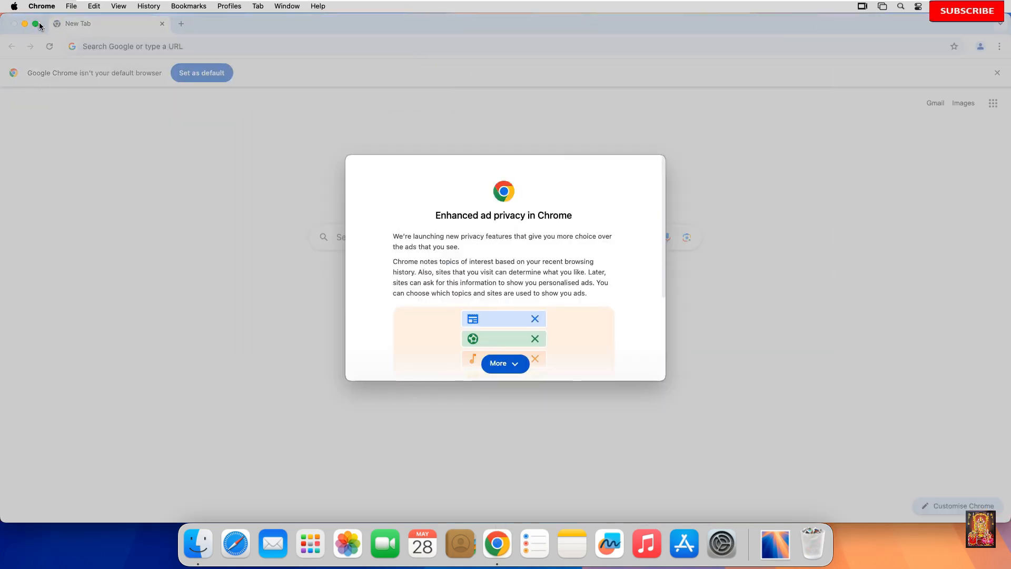
left_click(513, 363)
left_click(652, 364)
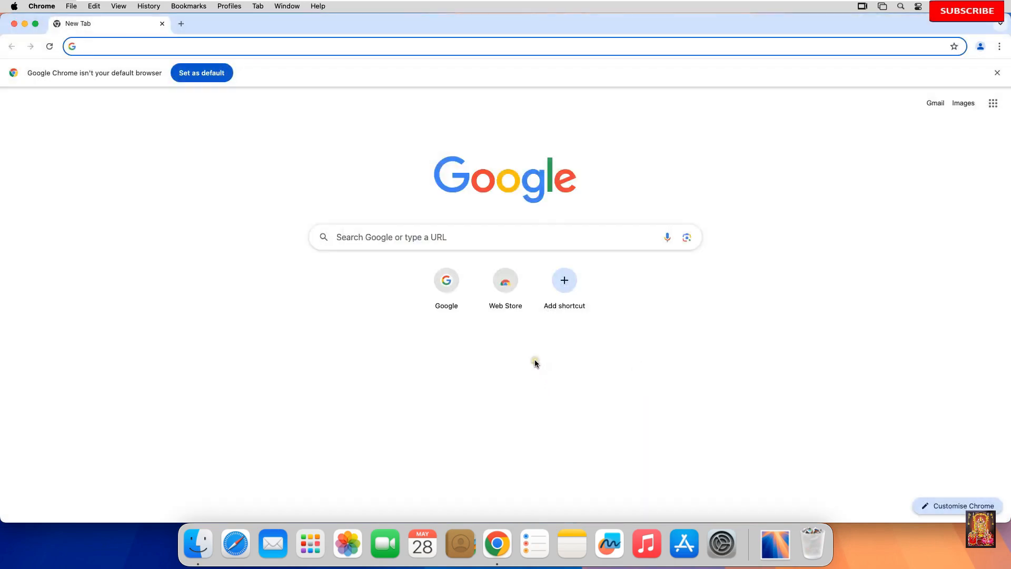
Step: Search Google for "download vscode for mac"
left_click(358, 239)
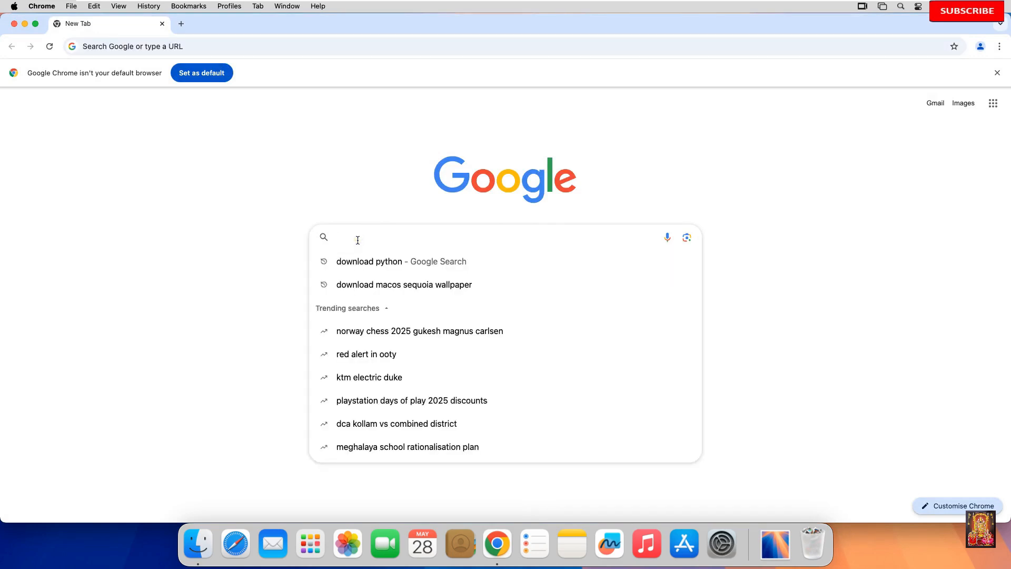
type("download vscode for mac")
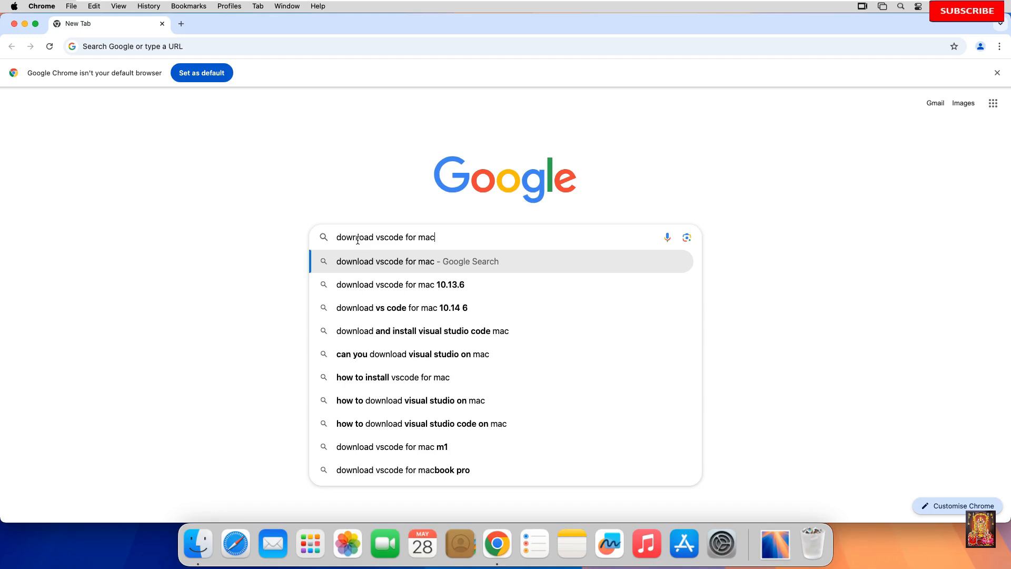
key("Return")
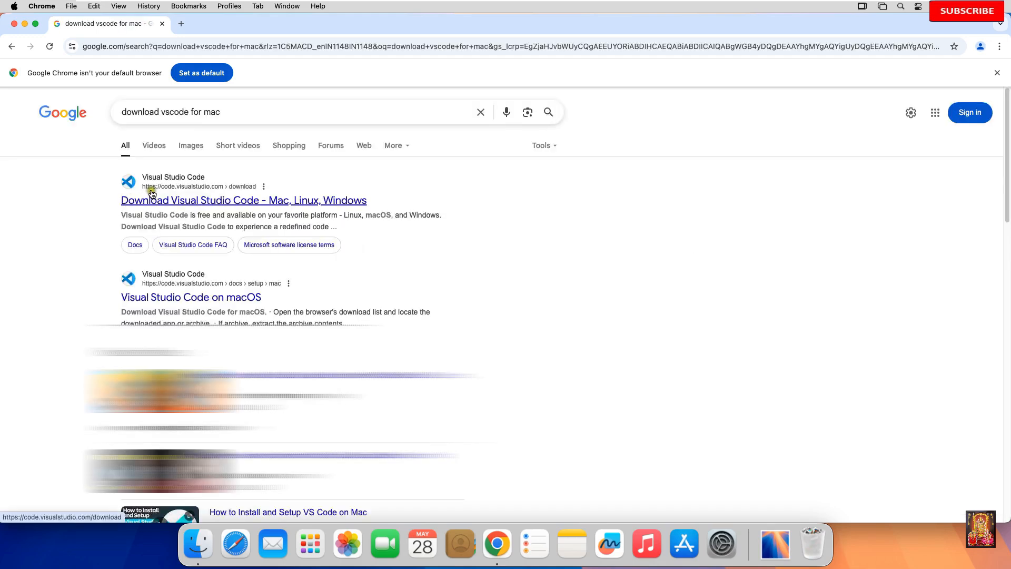
Step: Download the Mac version of Visual Studio Code from its official download page and close the browser window once the download is done
left_click(198, 194)
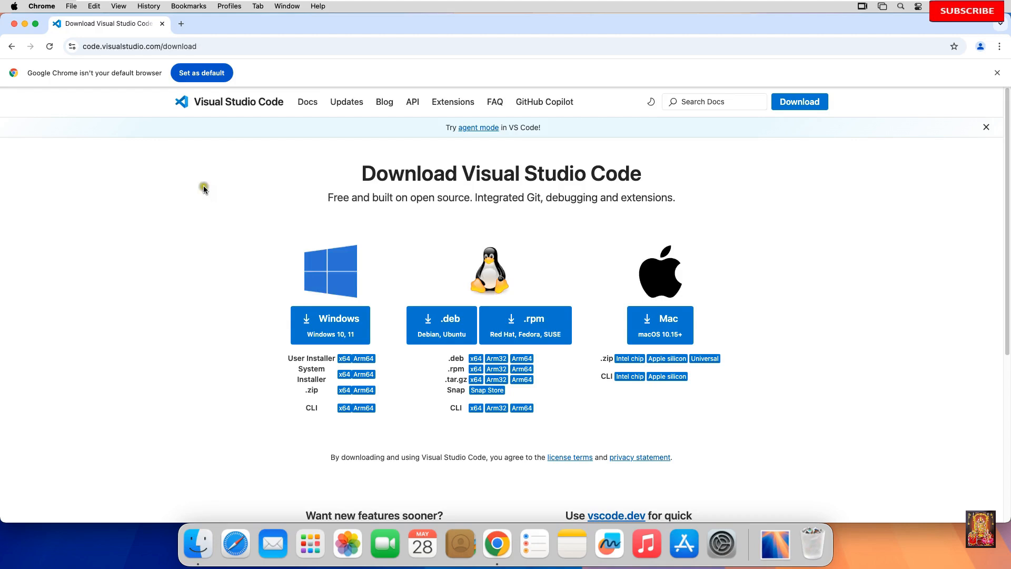
left_click(677, 330)
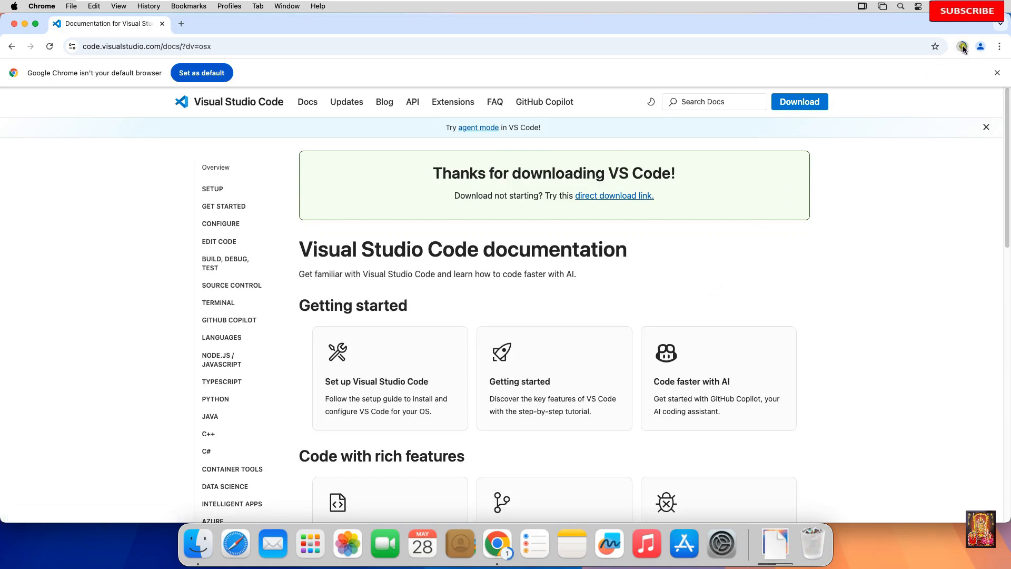
left_click(963, 46)
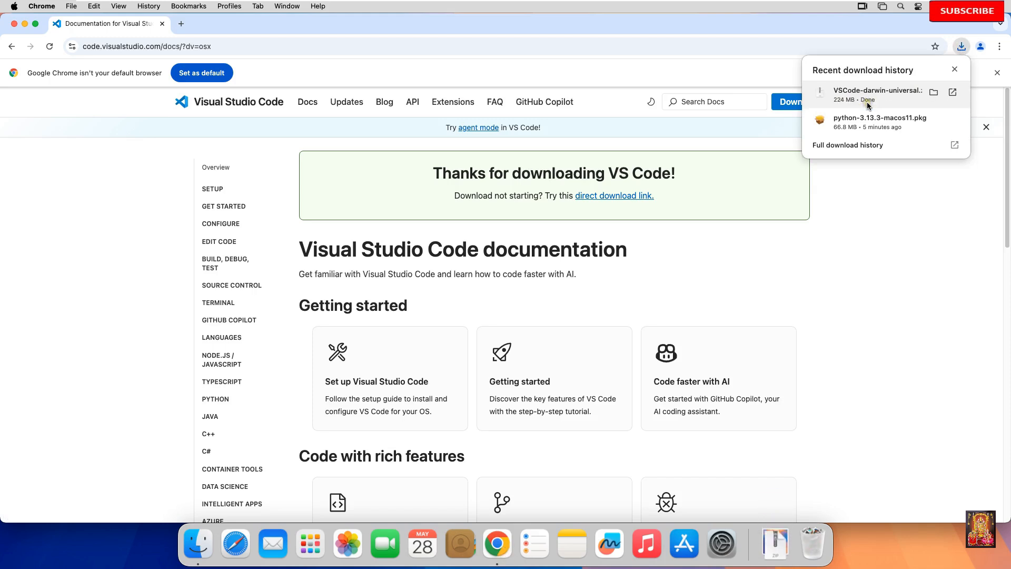
left_click(15, 24)
left_click(15, 24)
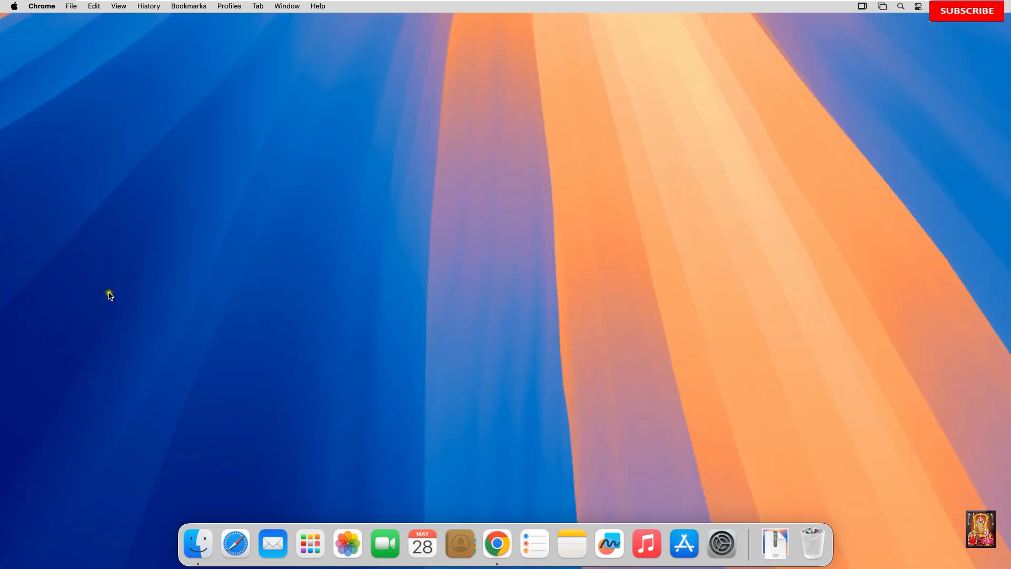
Step: In Finder, extract VSCode-darwin-universal.zip in the Downloads folder with Archive Utility
left_click(200, 544)
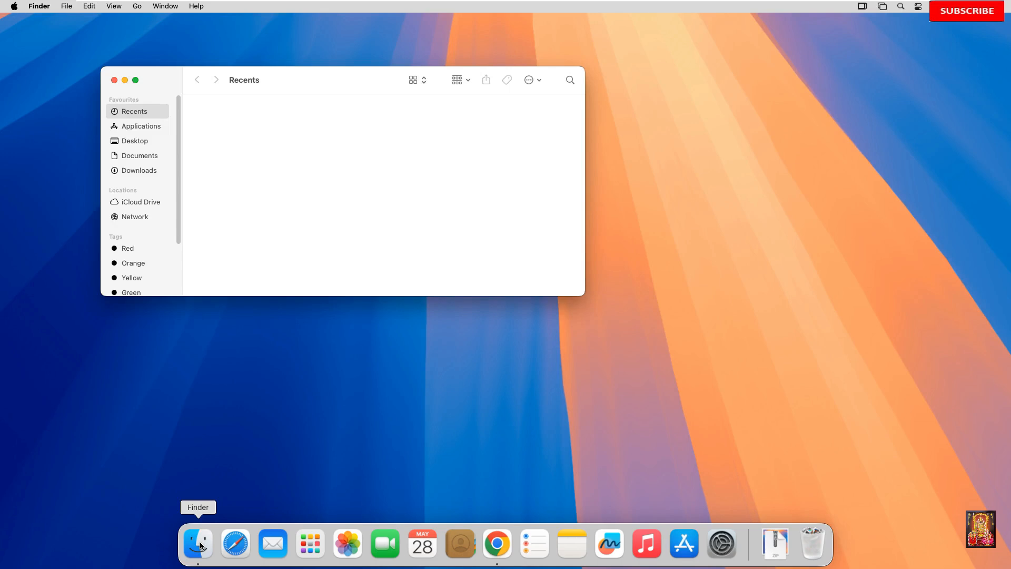
left_click(130, 170)
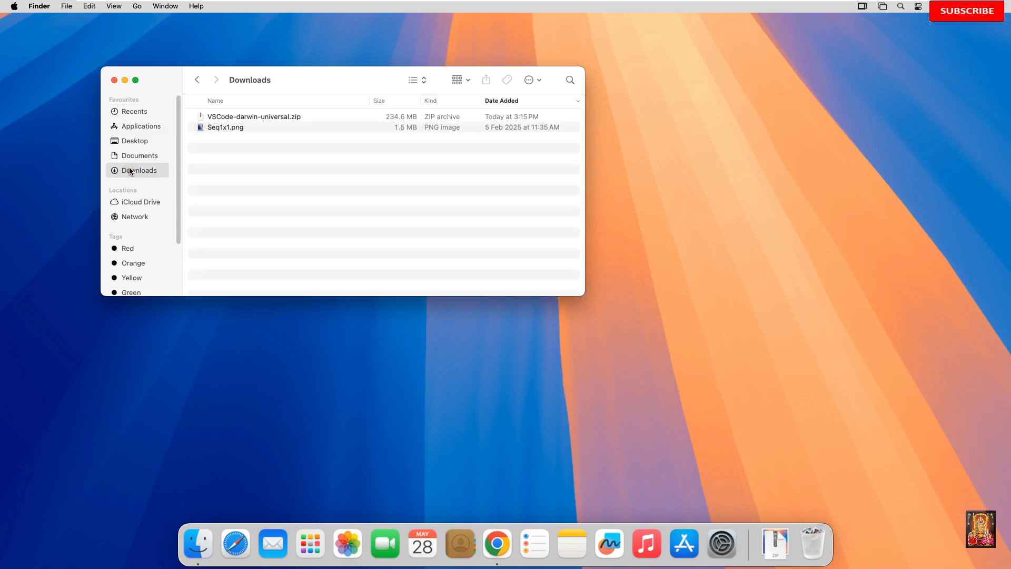
left_click(228, 118)
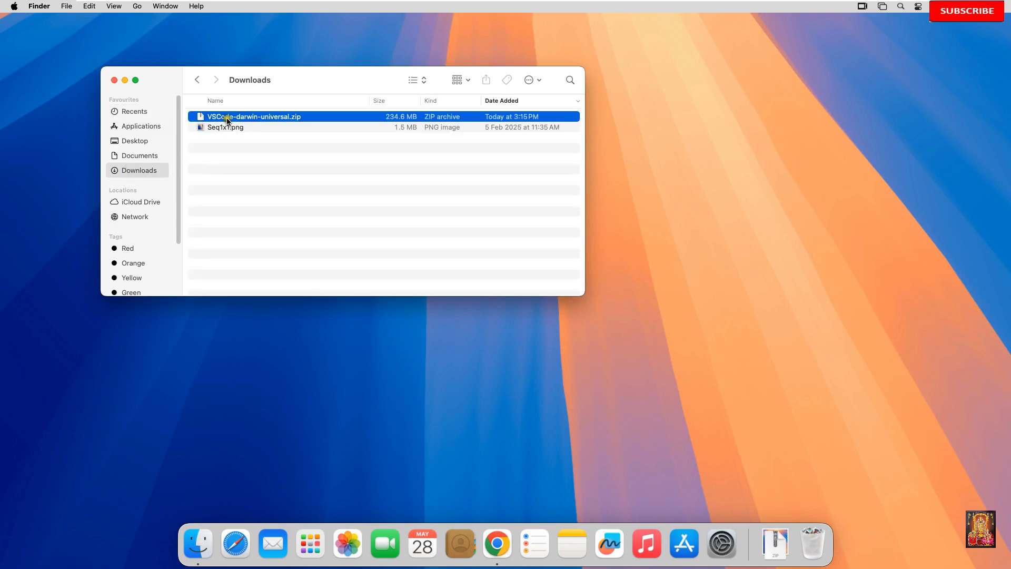
right_click(295, 118)
mouse_move(319, 137)
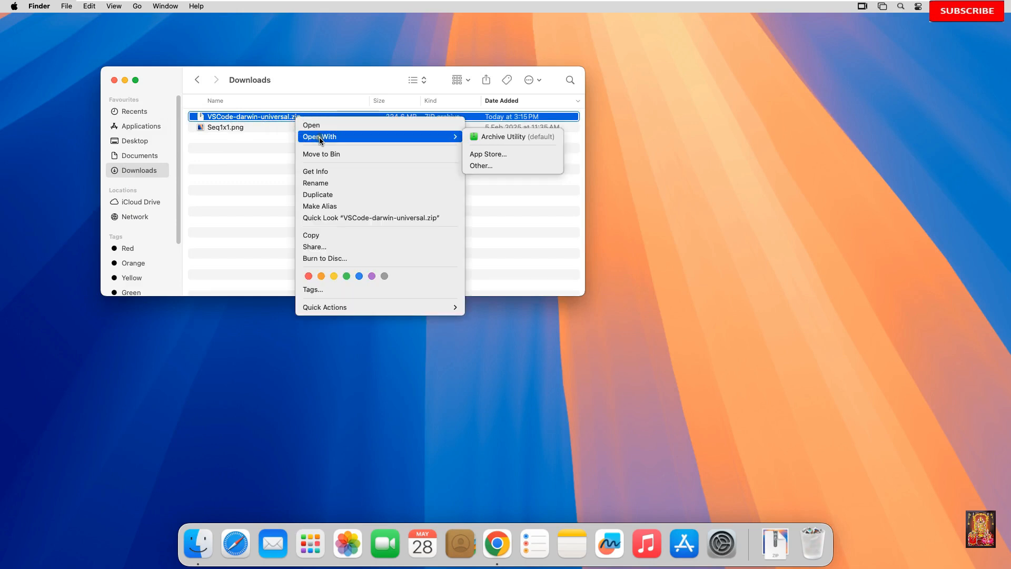
left_click(518, 136)
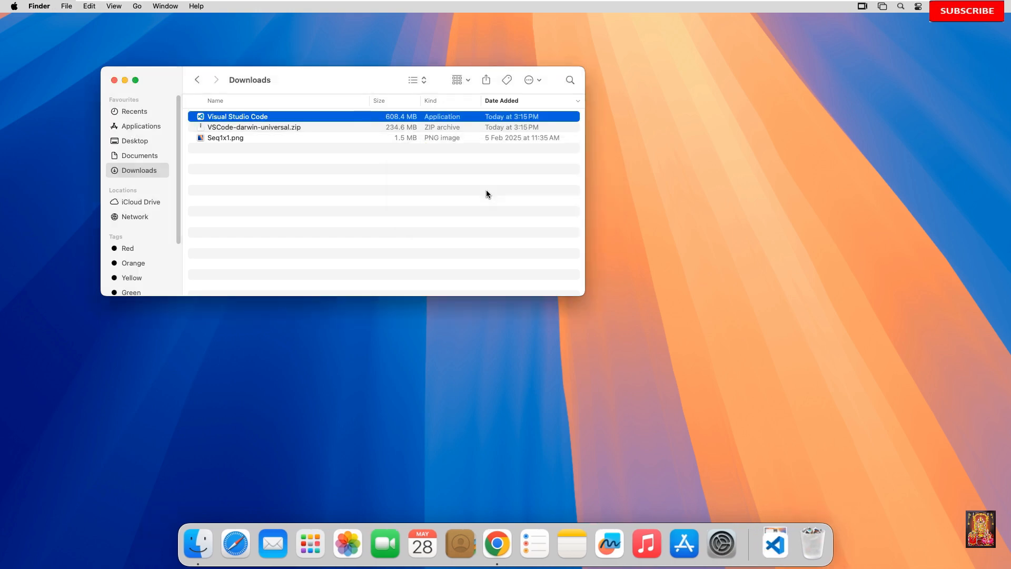
Step: Copy the extracted Visual Studio Code application from Downloads into the Applications folder and close the Finder window
right_click(251, 119)
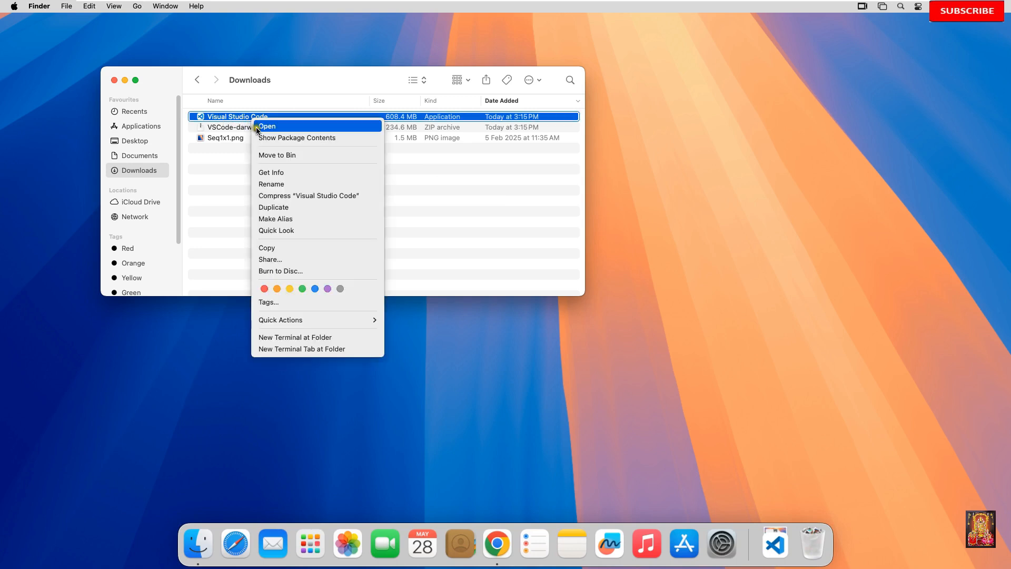
left_click(267, 249)
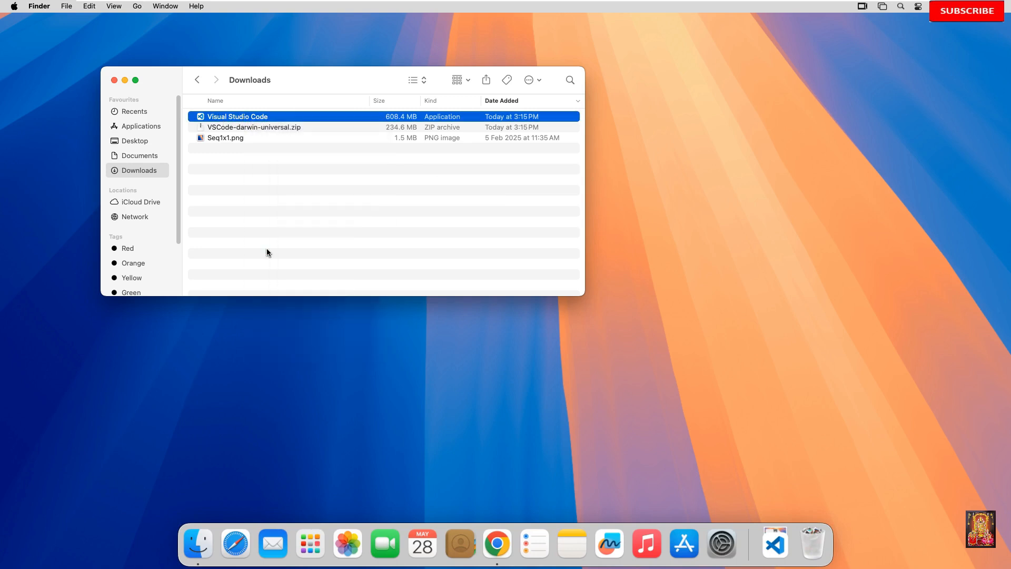
left_click(144, 126)
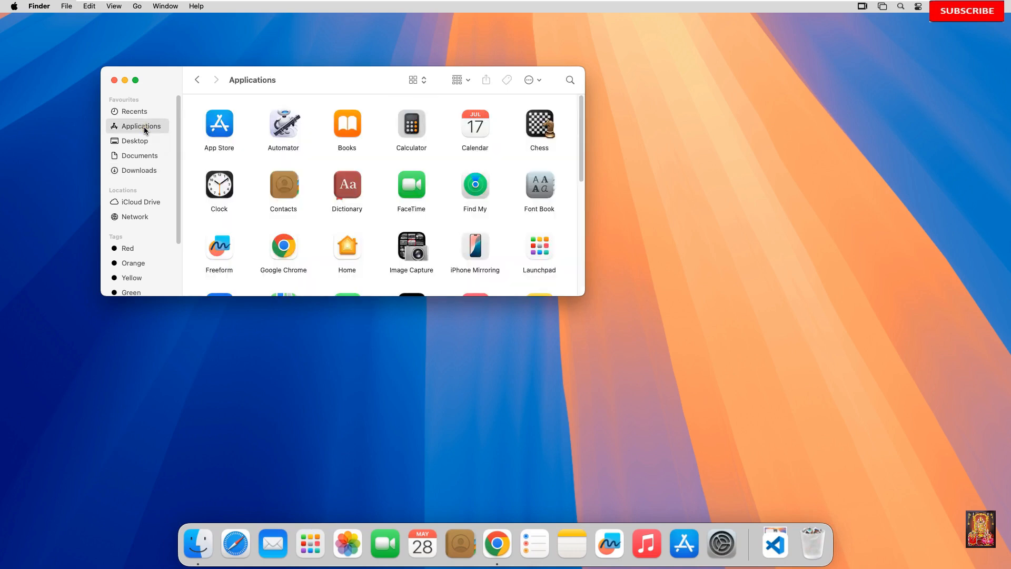
right_click(314, 159)
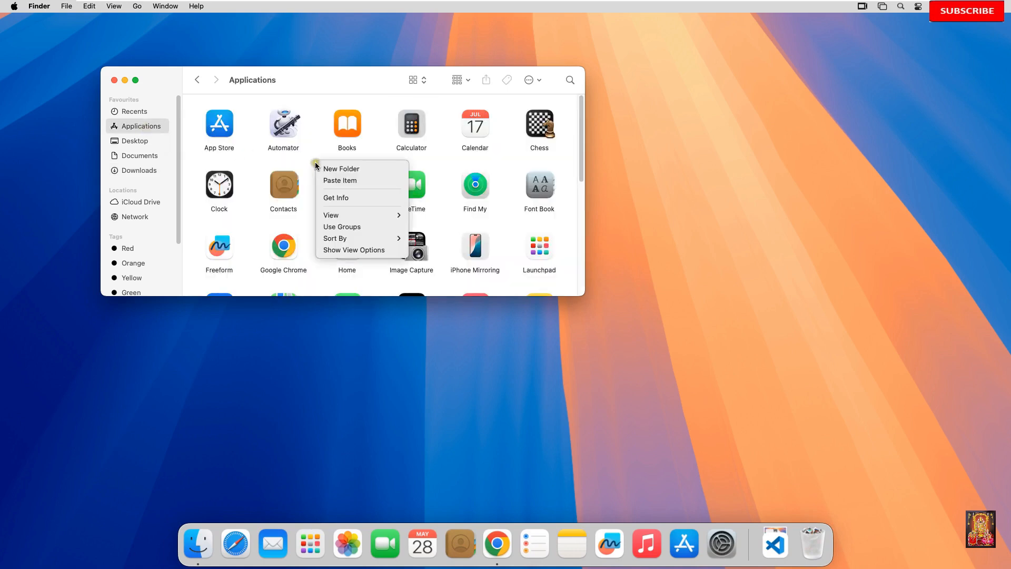
left_click(340, 180)
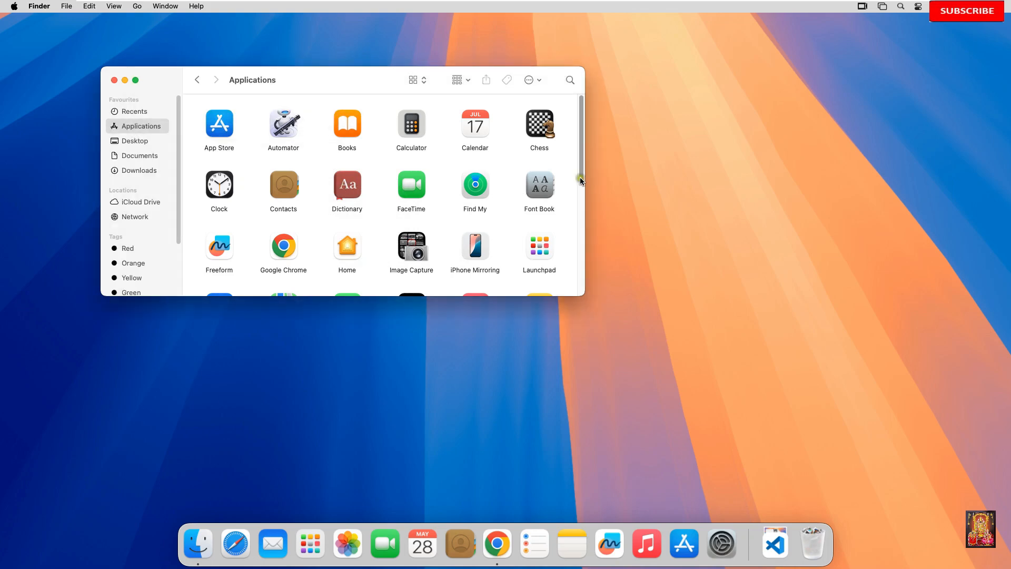
left_click(114, 80)
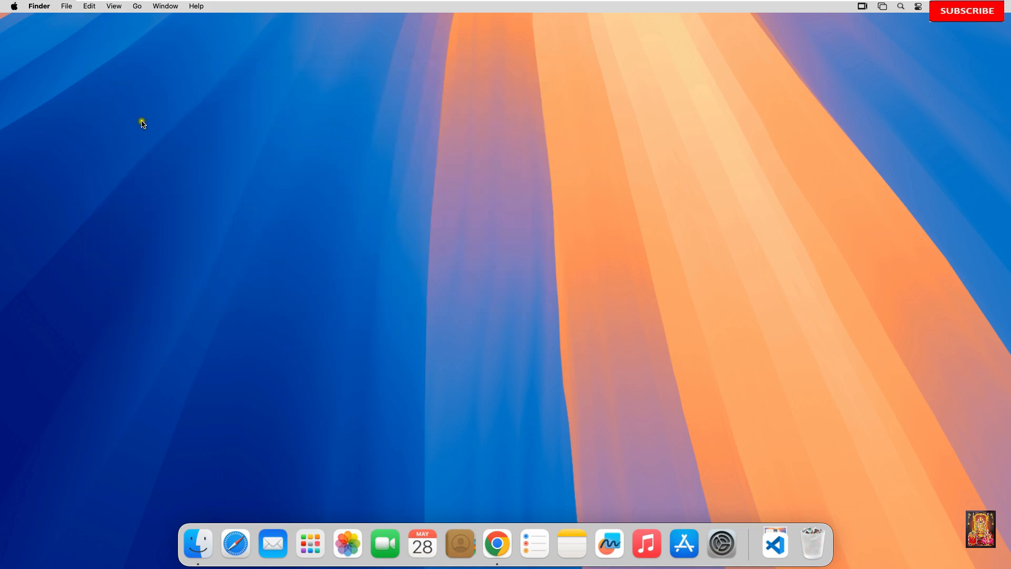
Step: Launch the newly installed Visual Studio Code, allowing it to open, and expand its window to full screen
left_click(318, 548)
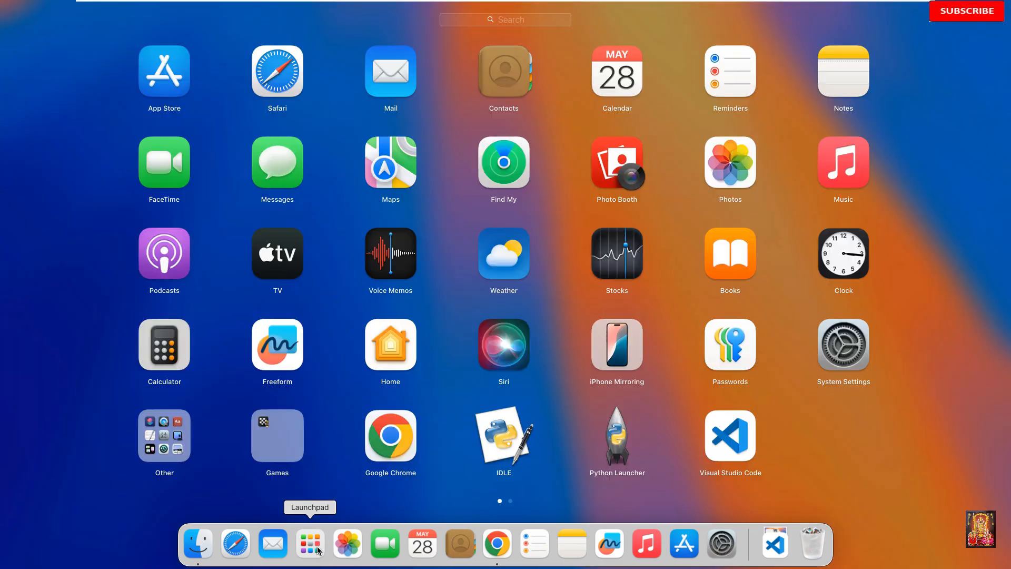
left_click(722, 444)
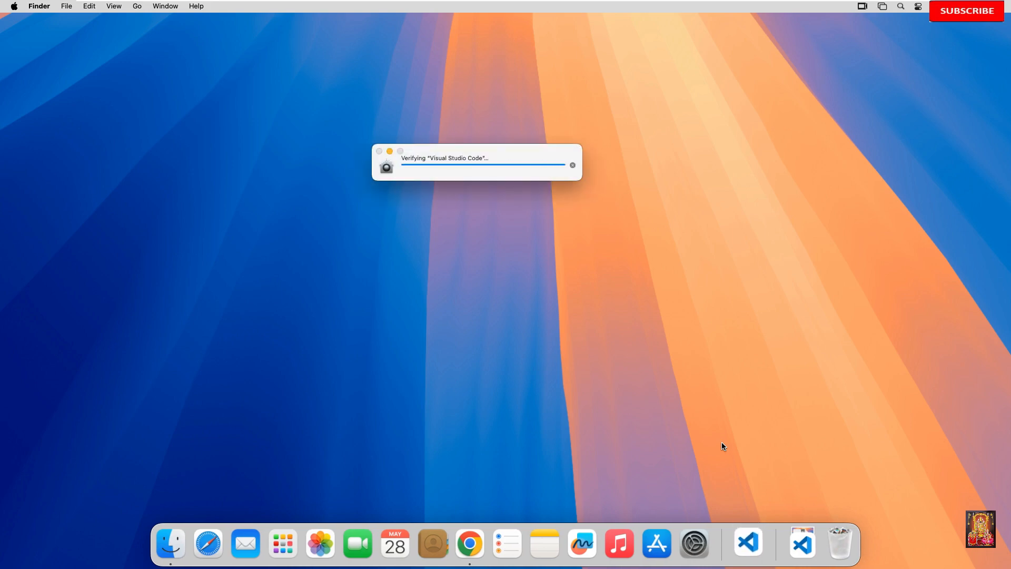
left_click(536, 229)
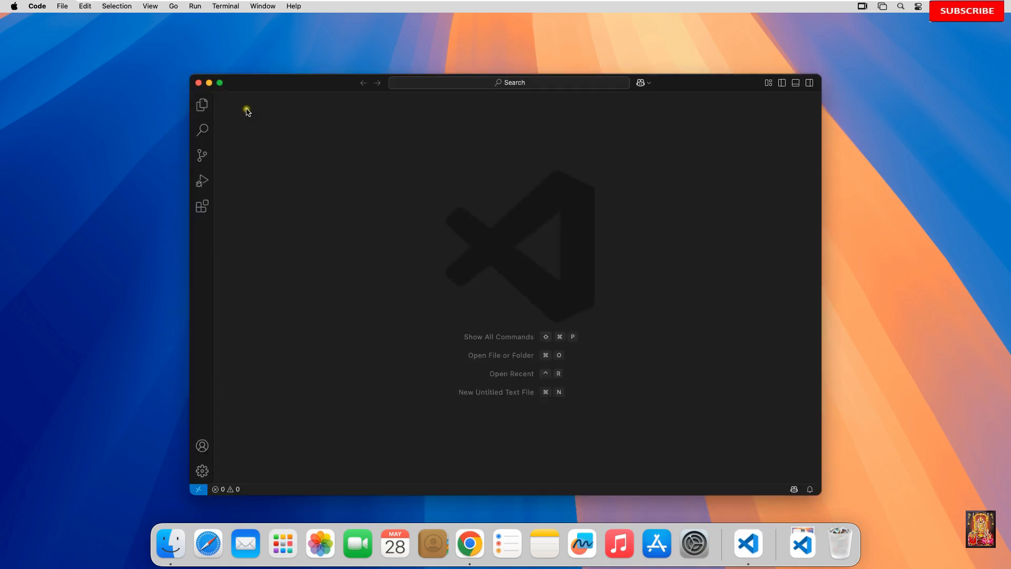
left_click(219, 84)
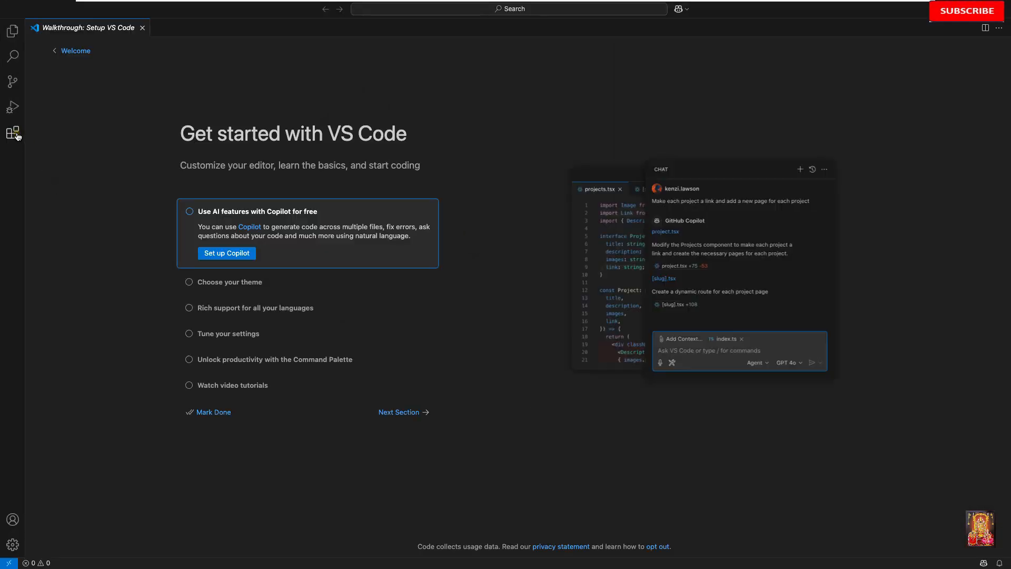
Step: Install Microsoft's Python extension from the popular extensions in the marketplace
left_click(14, 134)
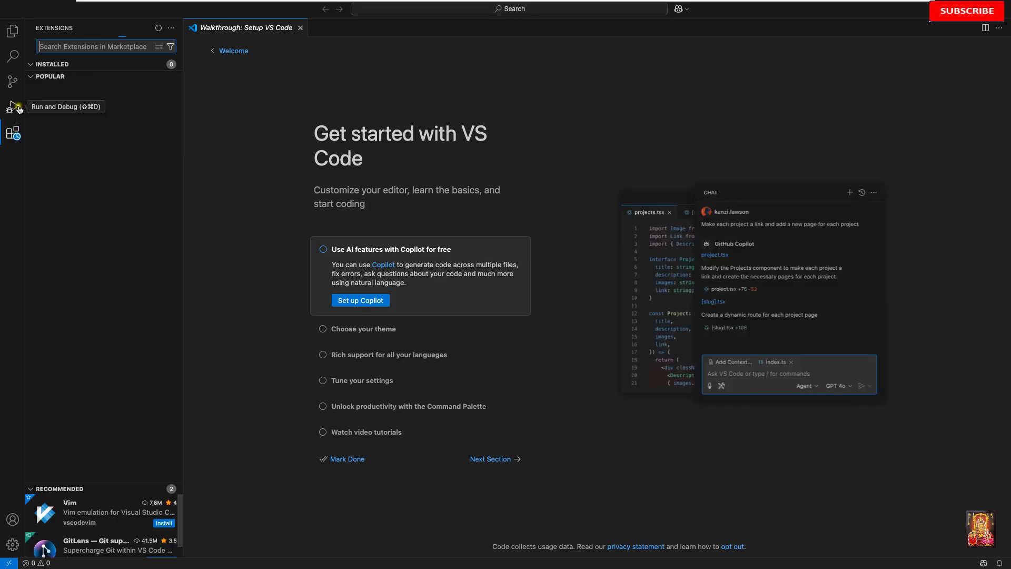
left_click(56, 77)
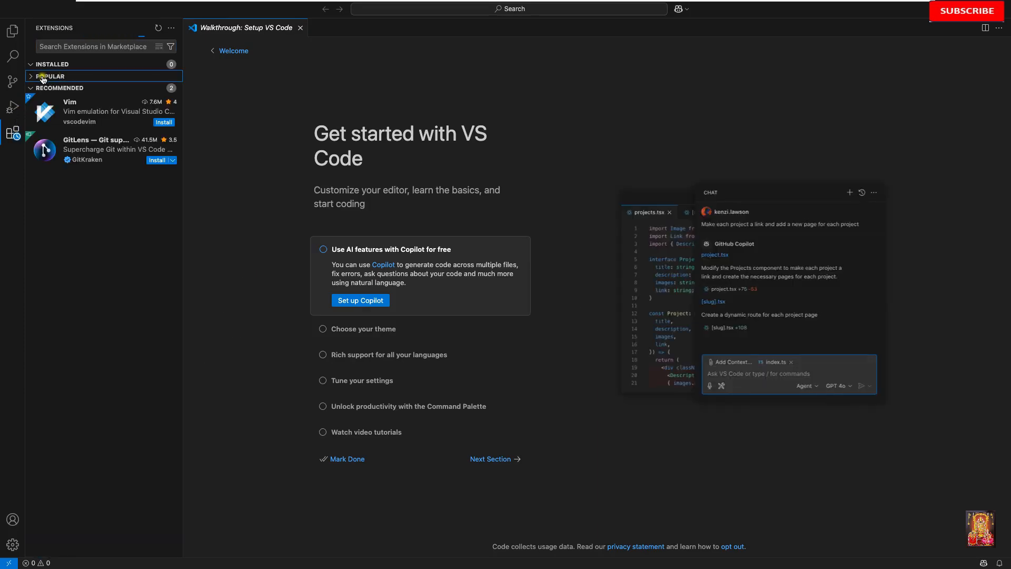
left_click(39, 77)
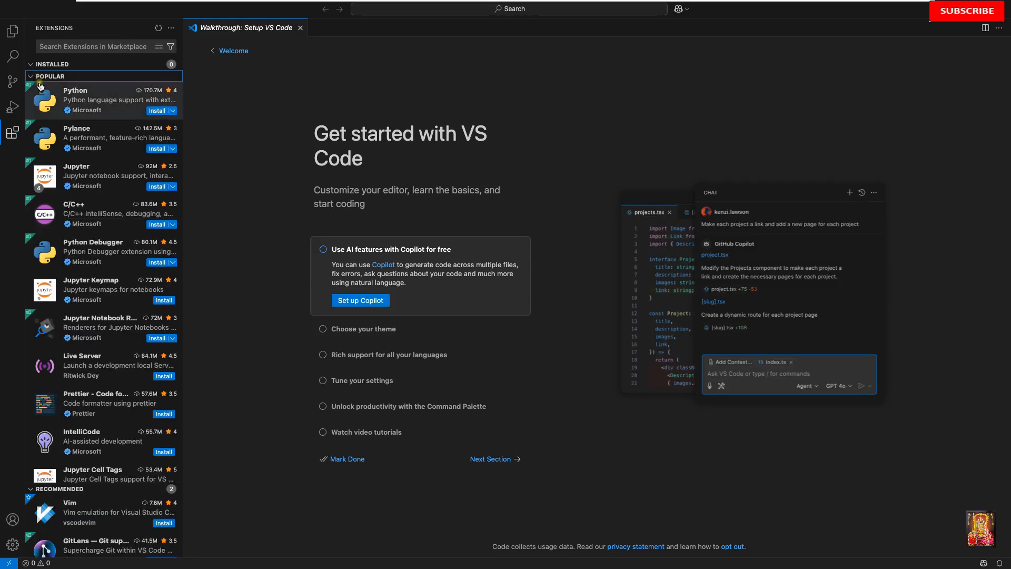
left_click(154, 111)
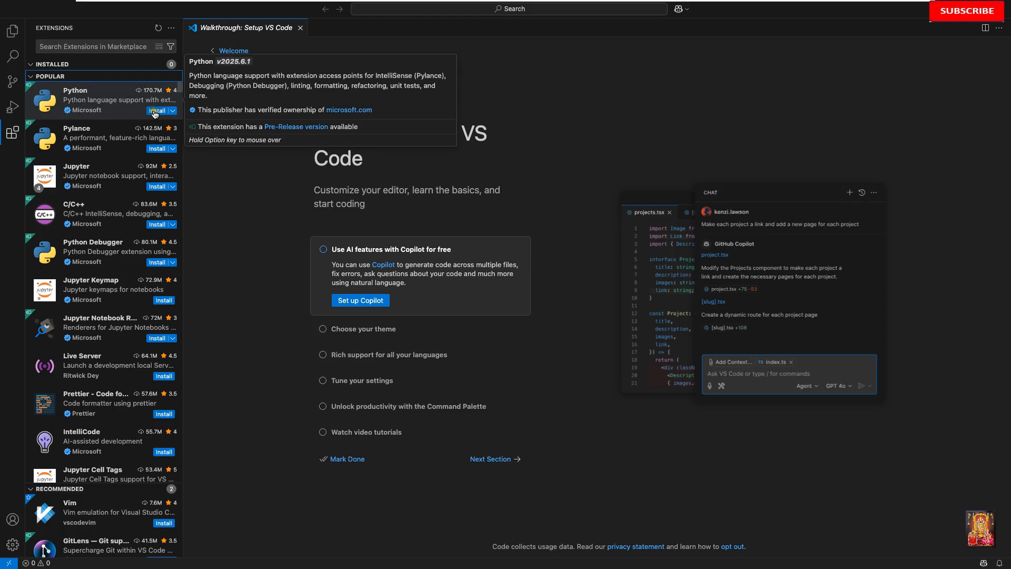
left_click(156, 111)
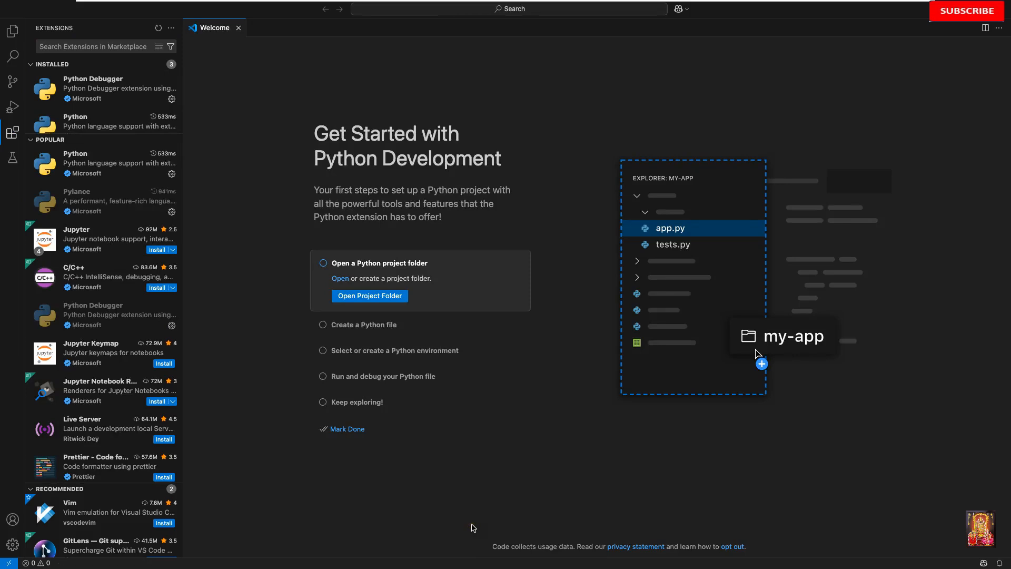
Step: Create a new Python file from the Python development walkthrough and close the Welcome page
left_click(322, 325)
left_click(381, 326)
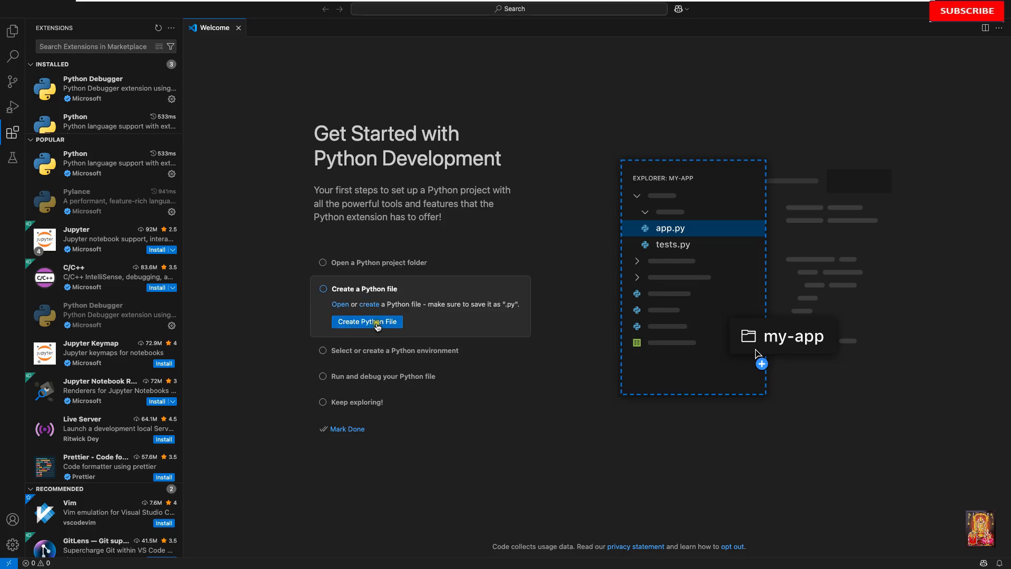
left_click(368, 322)
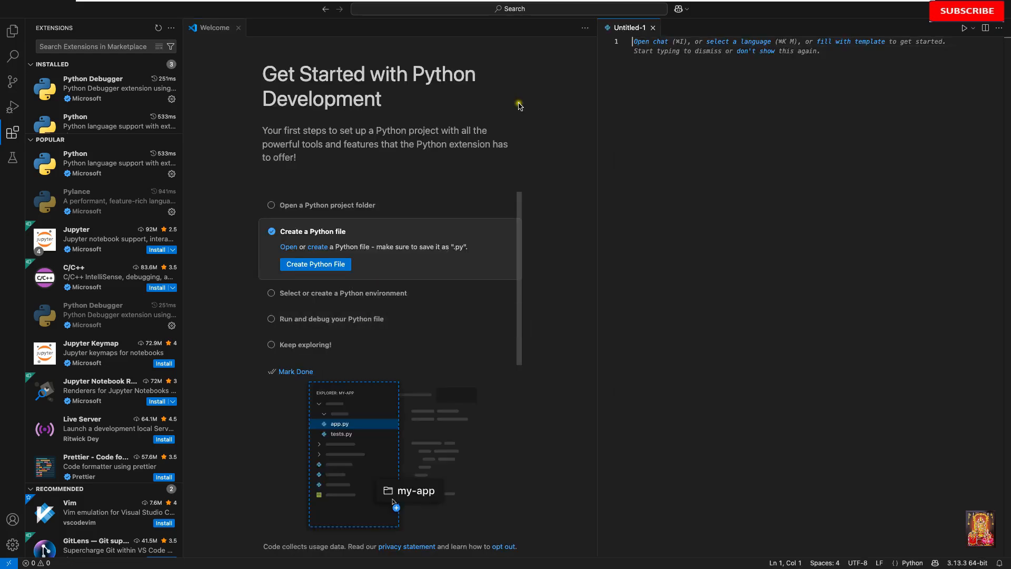
left_click(239, 29)
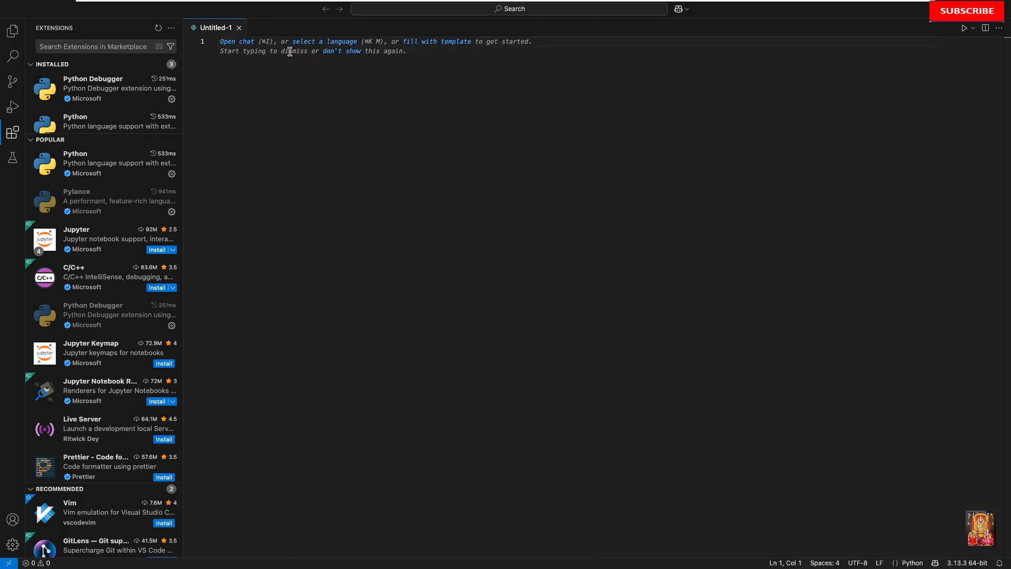
Step: Define the variables a = 15 and b = 35 on the first two lines of the Python file
type("a =")
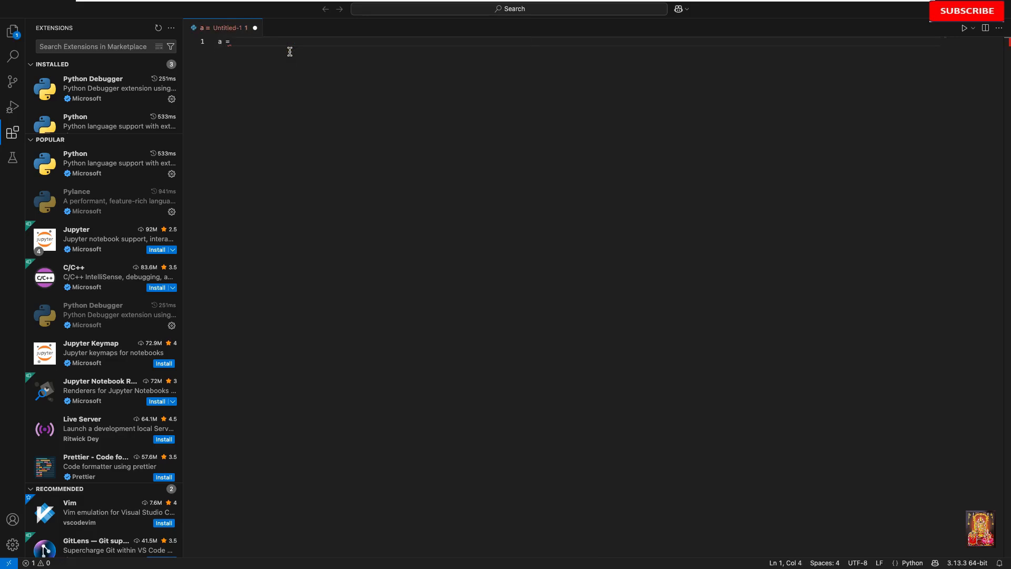
type(" 15")
key("Return")
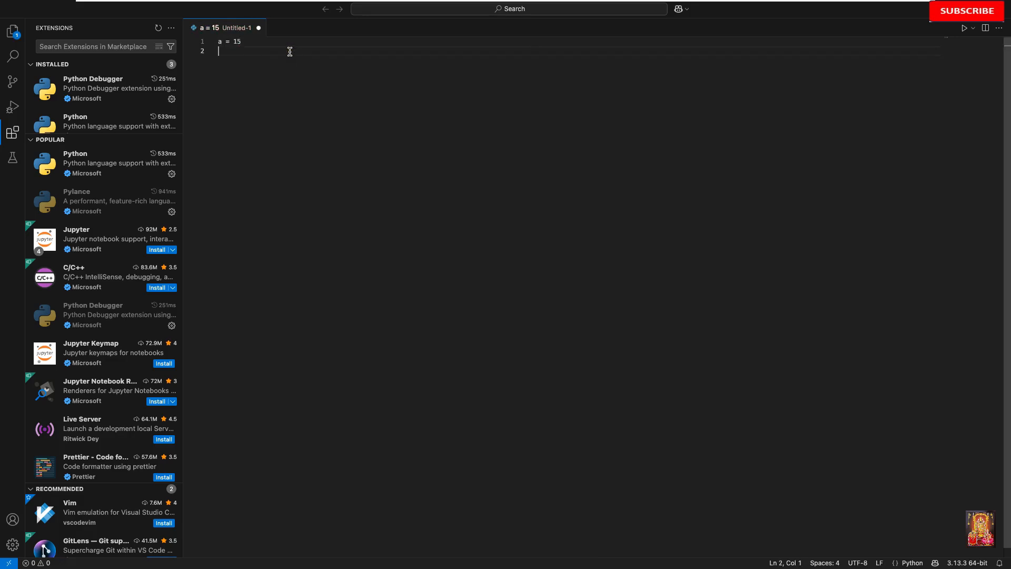
type("b =")
Step: Add the comment "#Adding two numbers" on line 4, below the variable definitions
type("t")
type("wo numbe")
type("rs")
key("Return")
Step: Write res = a + b under the comment and print(res) on the following line
type("re")
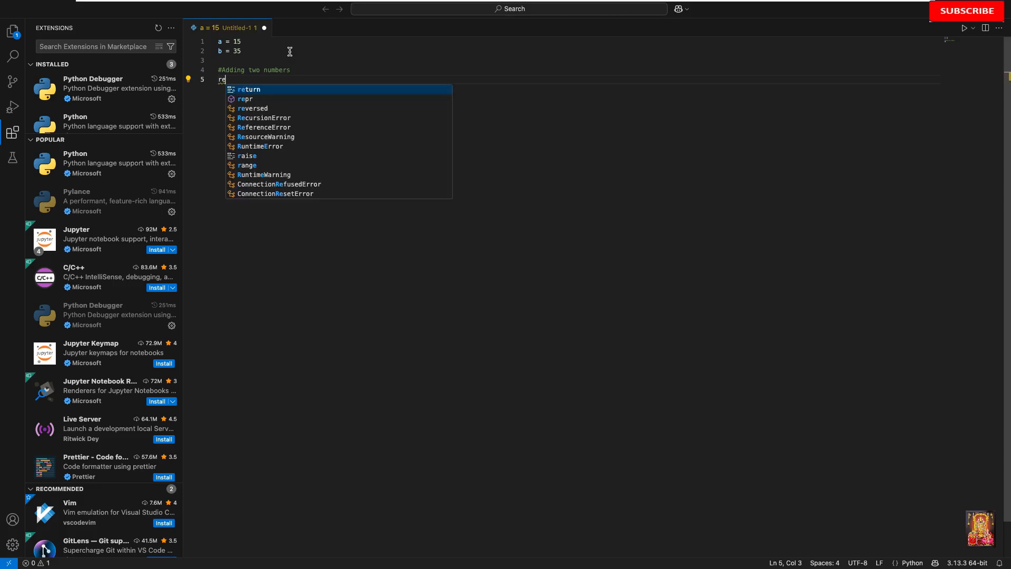
type("s = ")
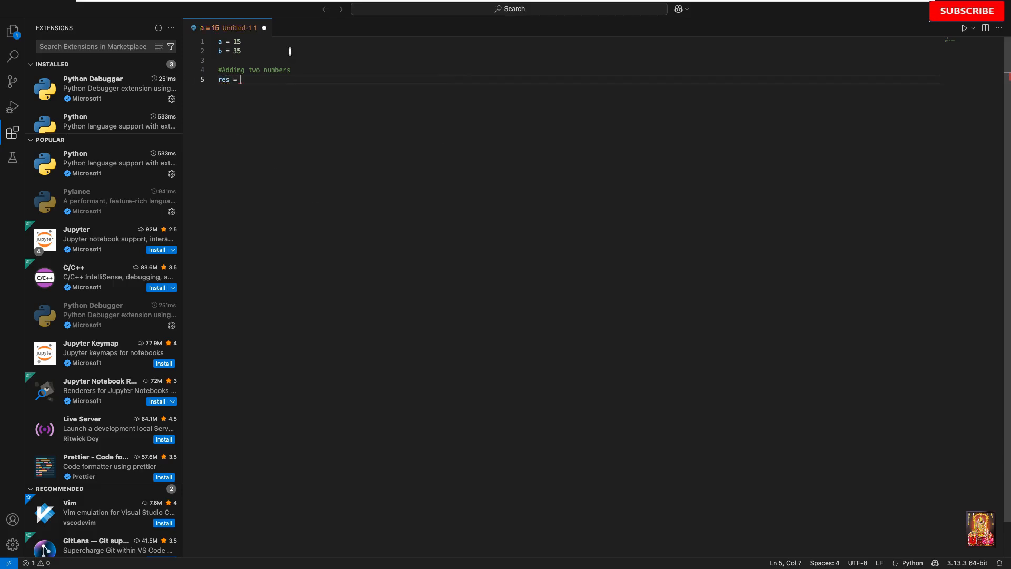
type("a + b")
key("Escape")
key("Return")
type("print(res")
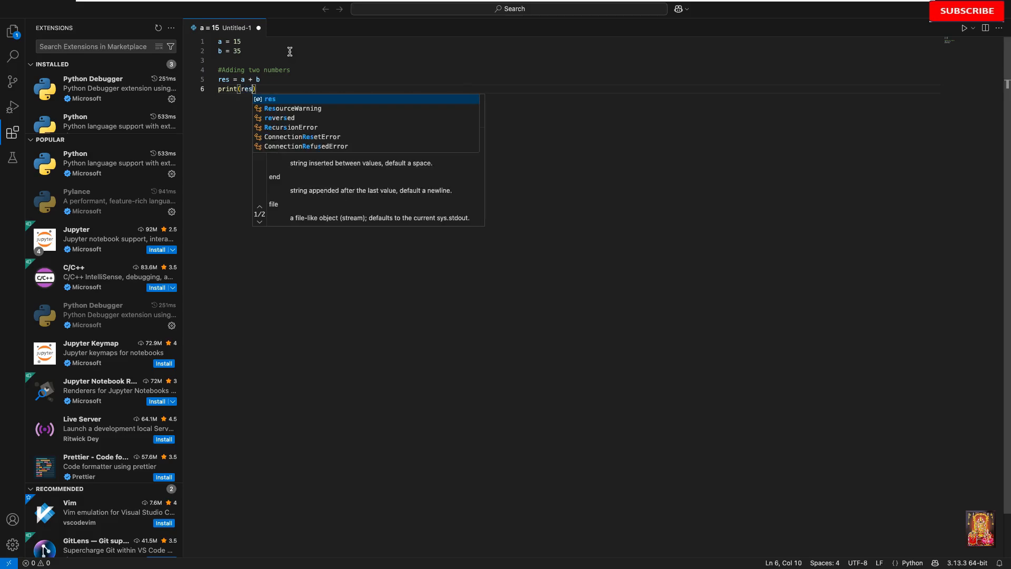
type(")")
key("Return")
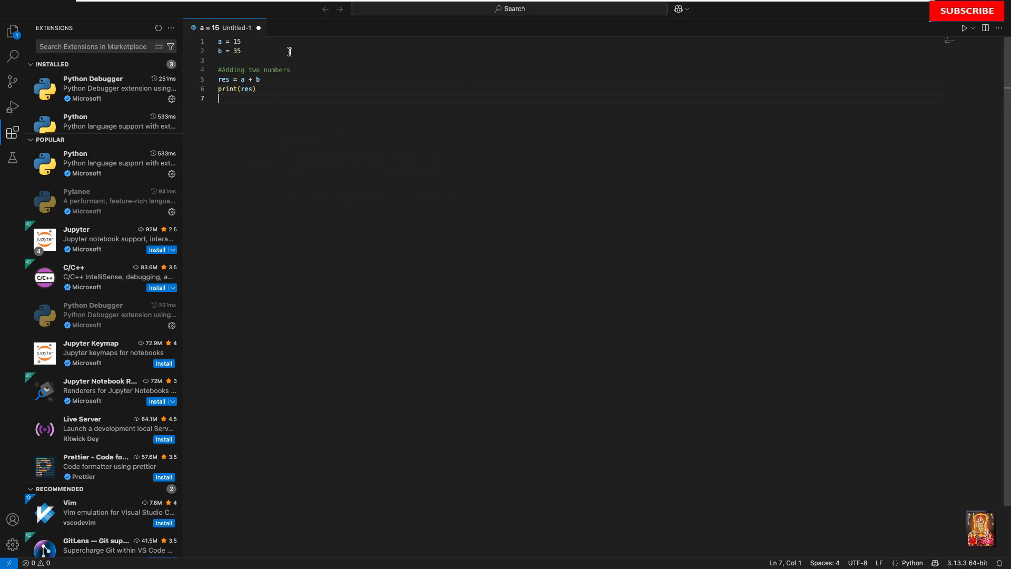
Step: Run the Python file, saving it as Add.py in Documents and allowing access to the Documents folder
left_click(965, 30)
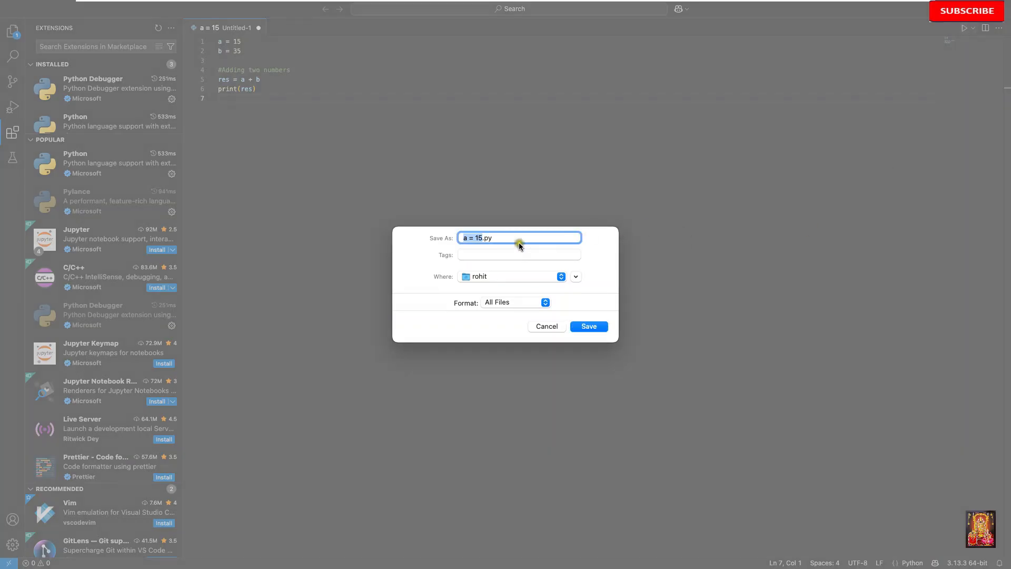
left_click(483, 237)
type("dd")
left_click(496, 281)
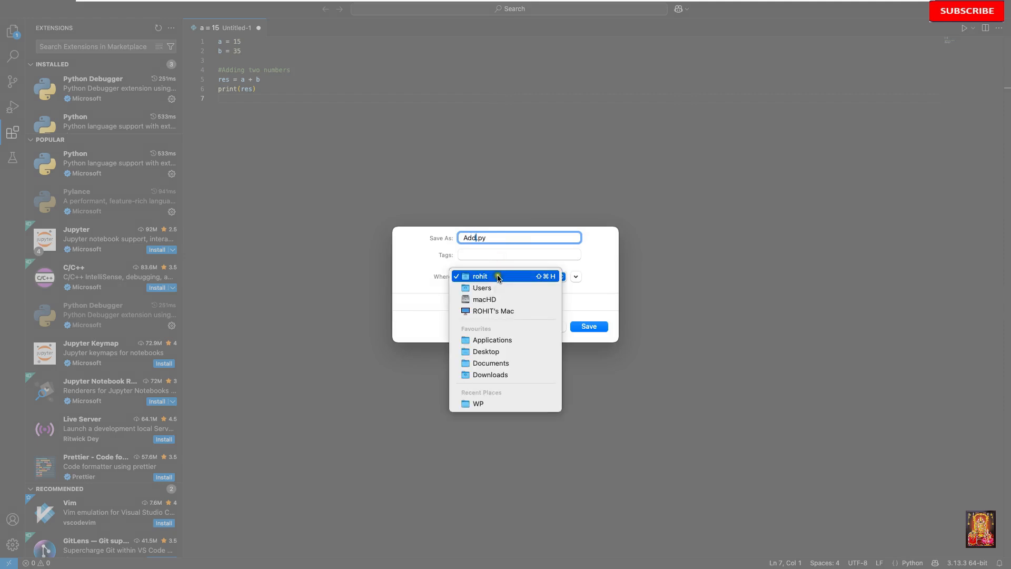
left_click(485, 363)
left_click(598, 328)
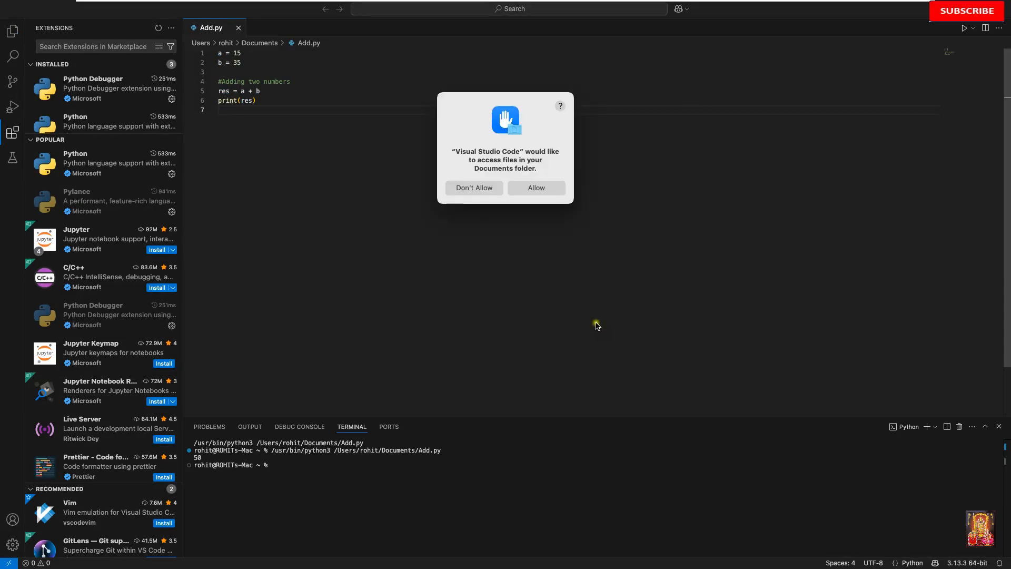
left_click(536, 190)
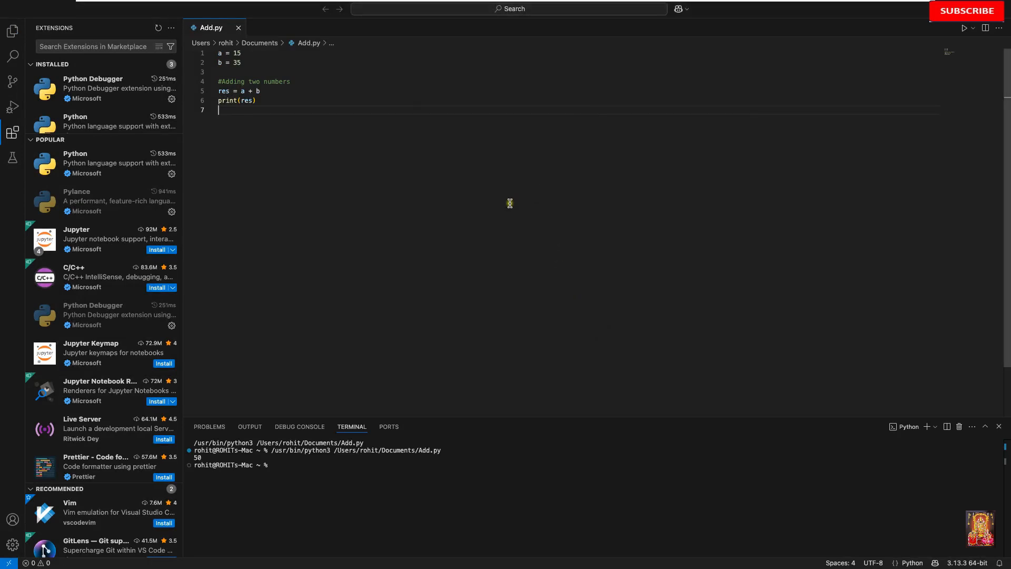
Step: Check the program's output in the terminal and close the Add.py file
double_click(198, 458)
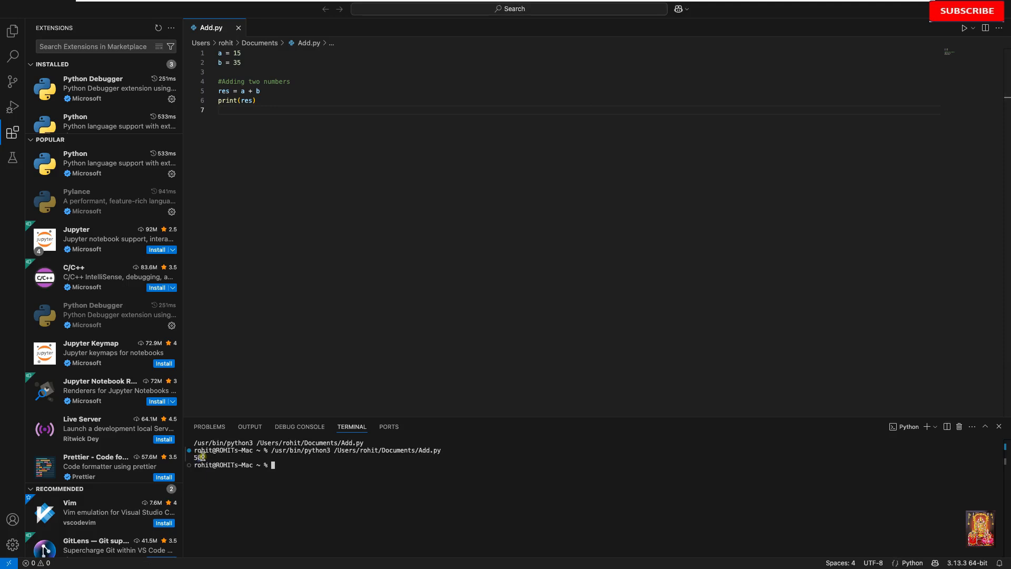
left_click(336, 494)
left_click(373, 171)
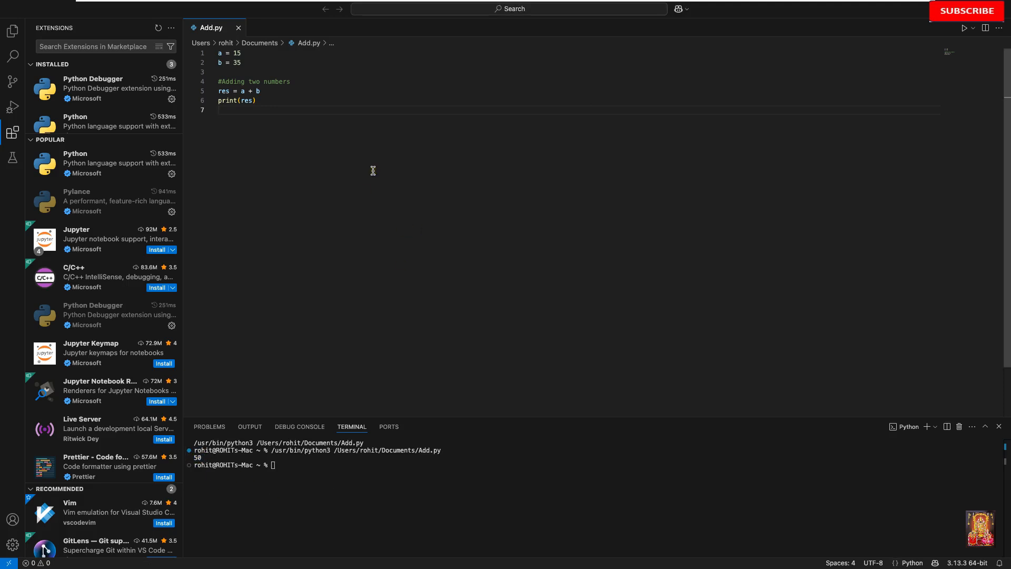
left_click(239, 28)
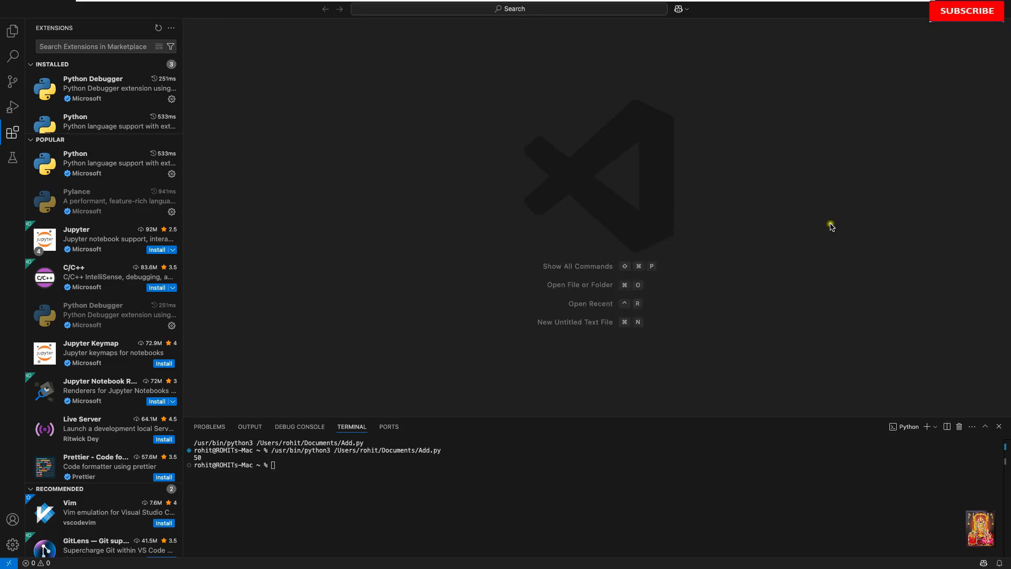
Step: Leave full screen, switch to Finder to locate Add.py in the Documents folder, and close the Finder window
mouse_move(3, 4)
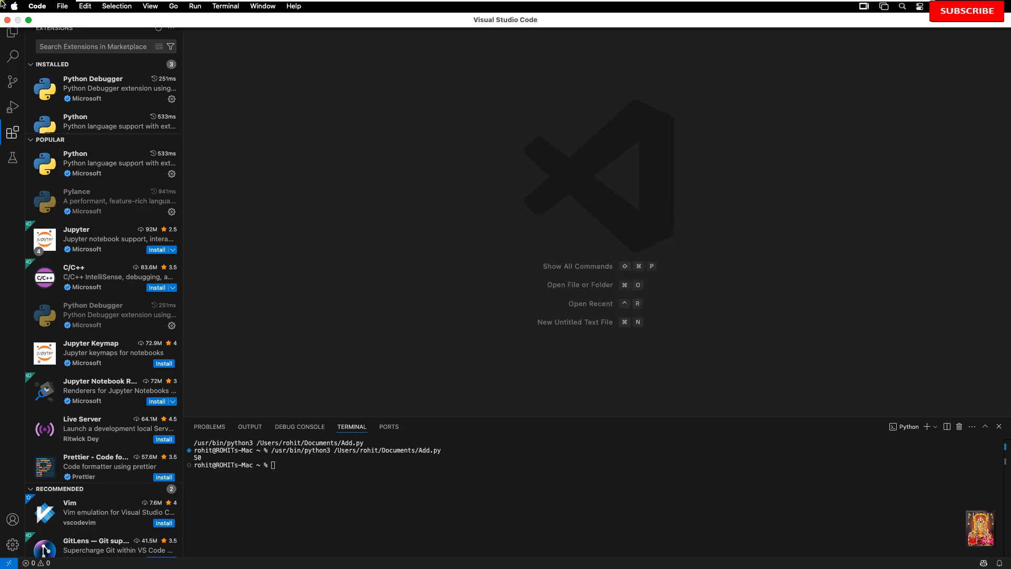
left_click(29, 21)
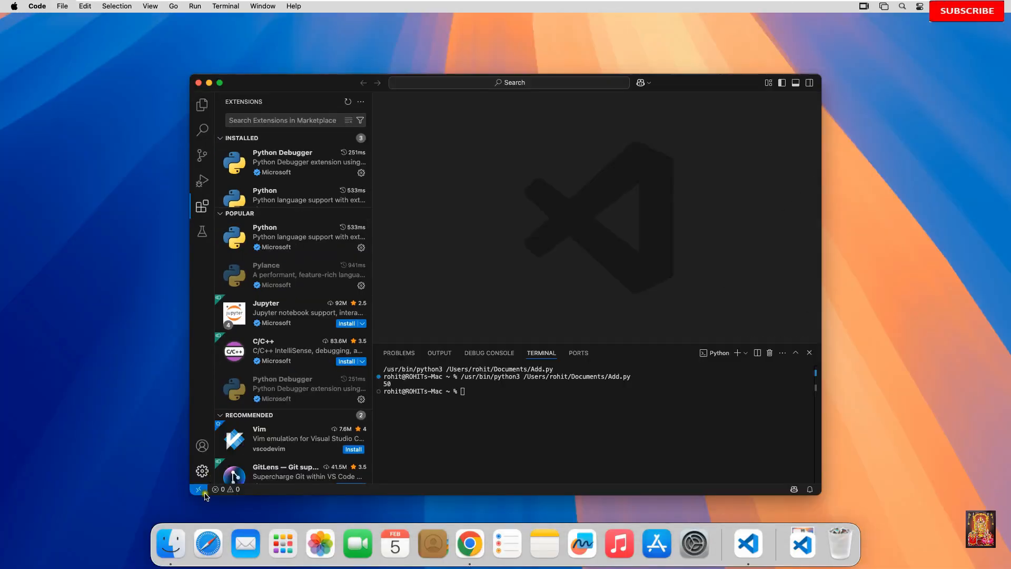
left_click(170, 553)
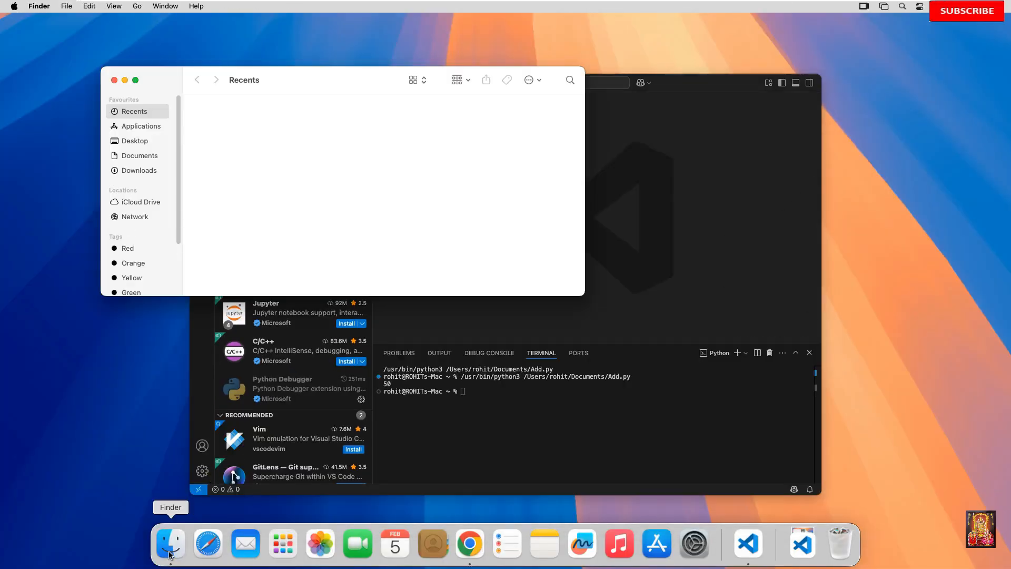
left_click(135, 157)
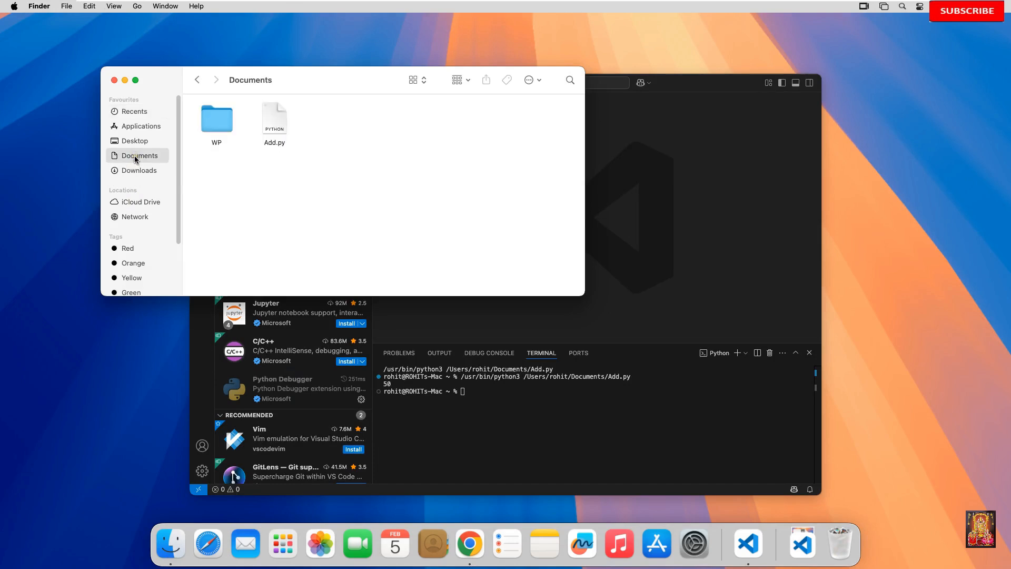
left_click(278, 113)
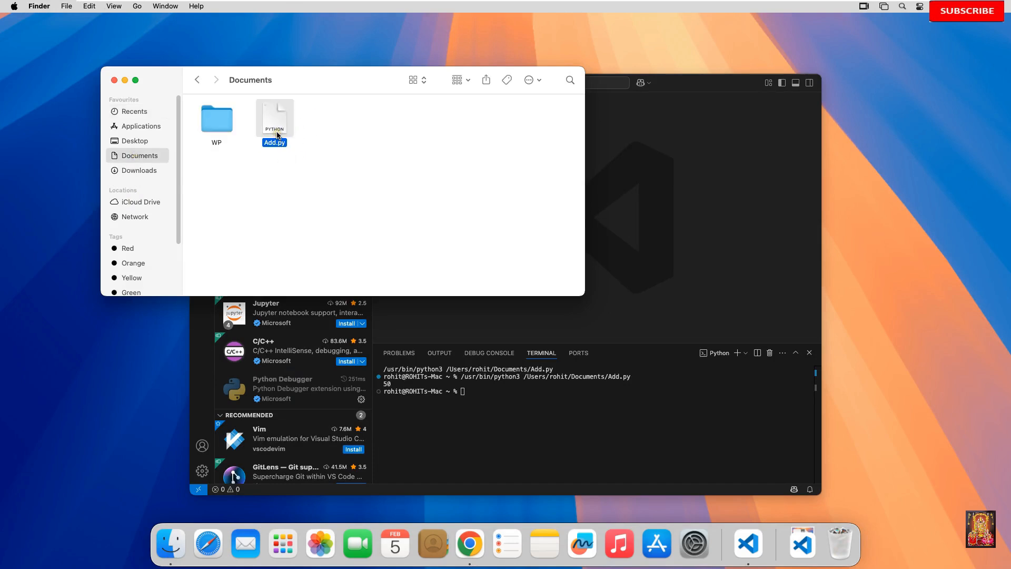
left_click_drag(324, 78, 296, 85)
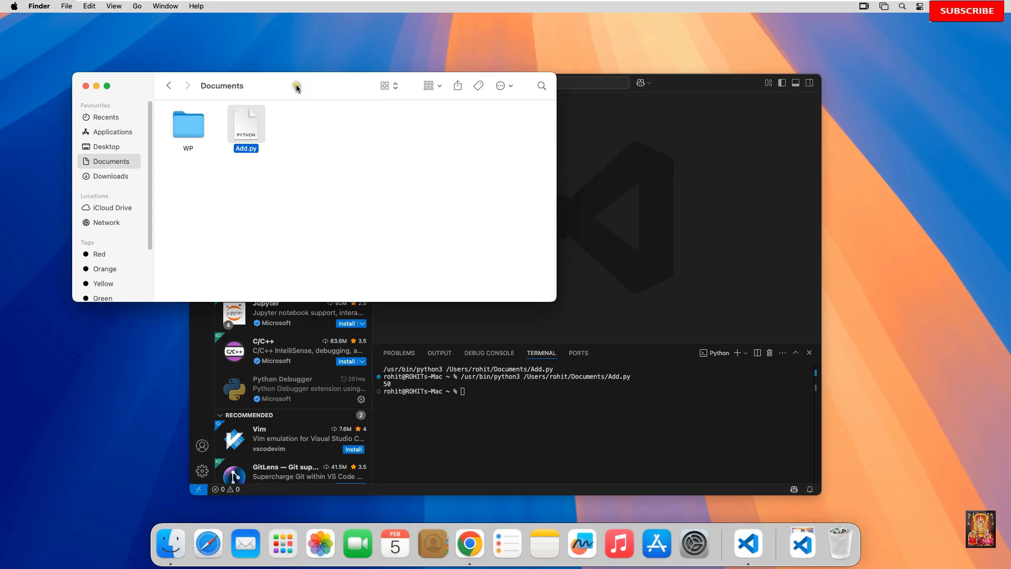
left_click(86, 86)
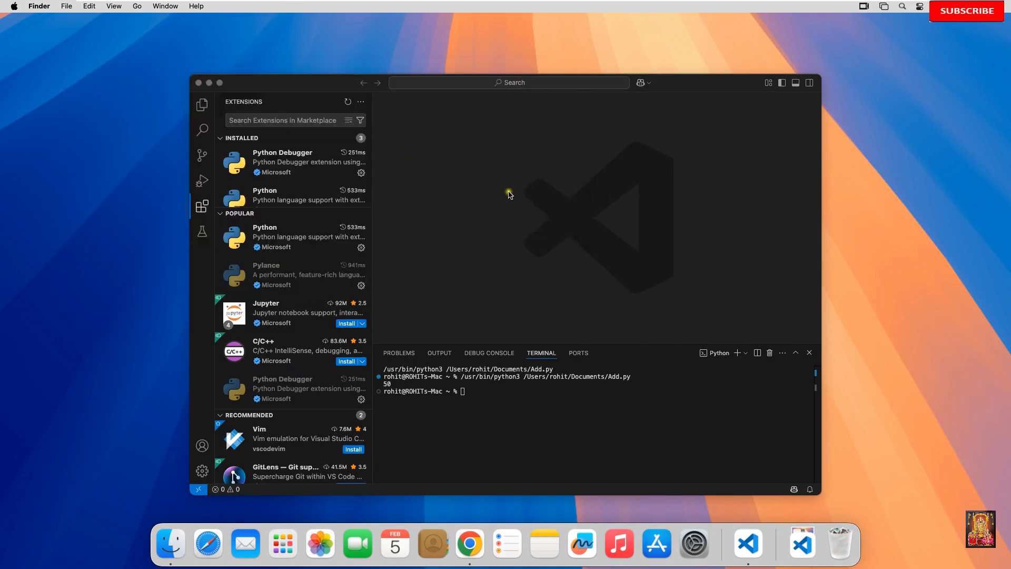
Step: Return to Visual Studio Code in full screen and open Add.py from the Documents folder
left_click(519, 195)
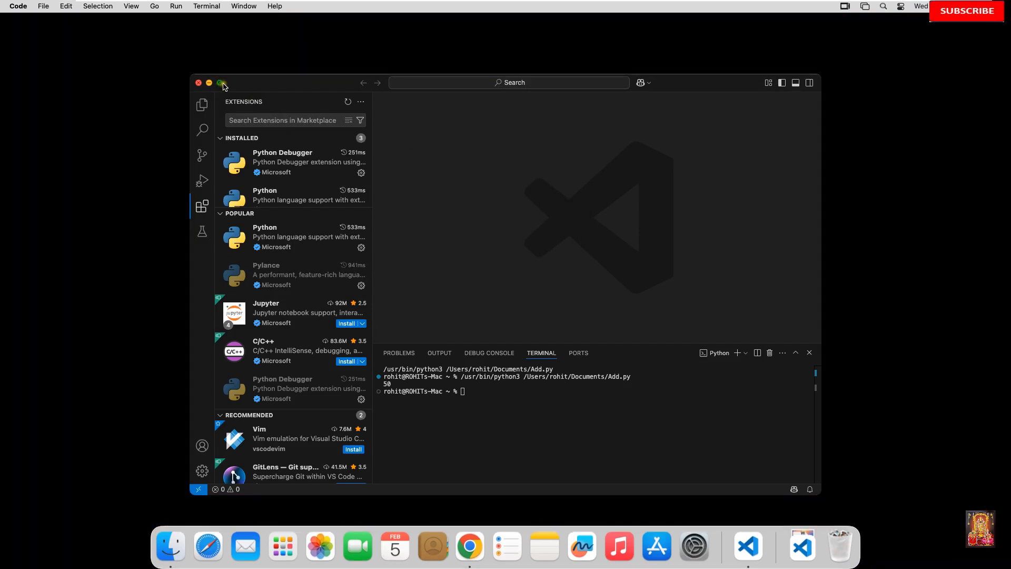
left_click(220, 83)
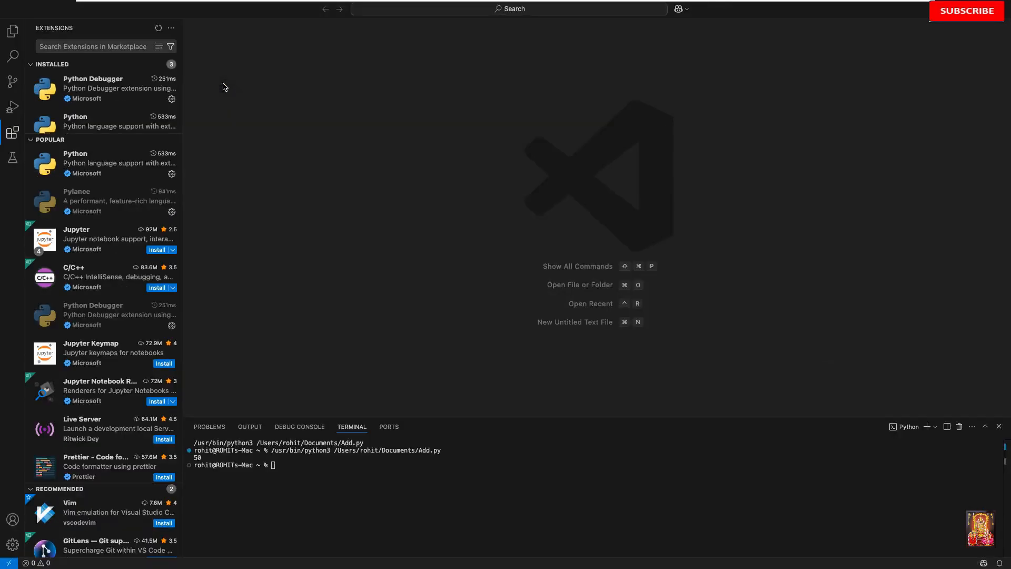
mouse_move(11, 2)
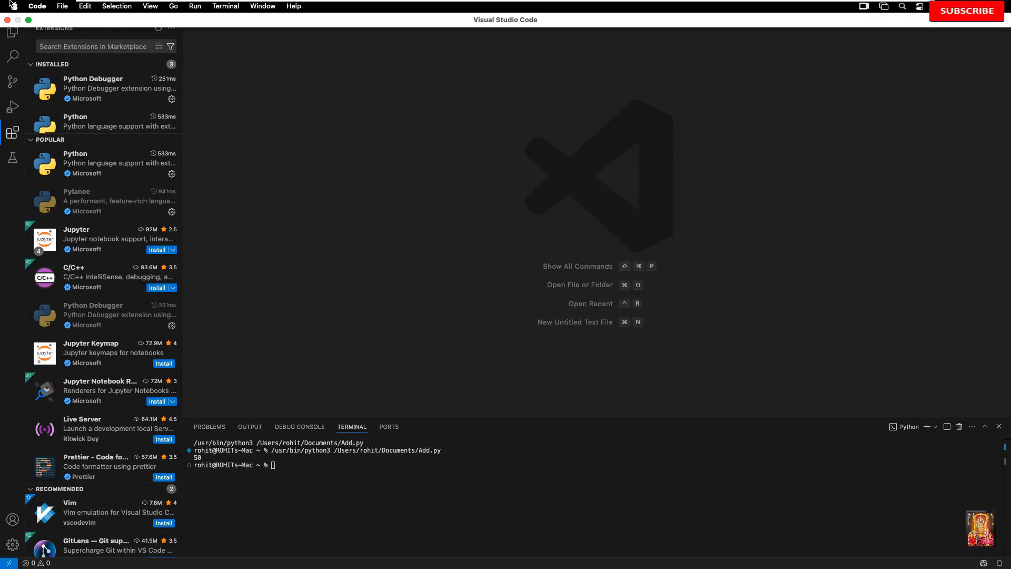
left_click(62, 6)
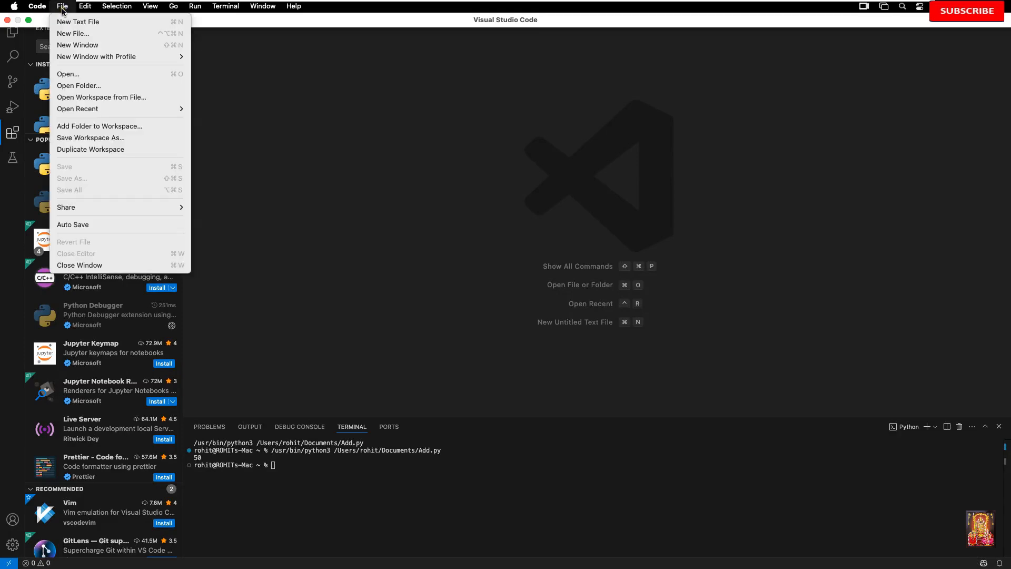
left_click(65, 74)
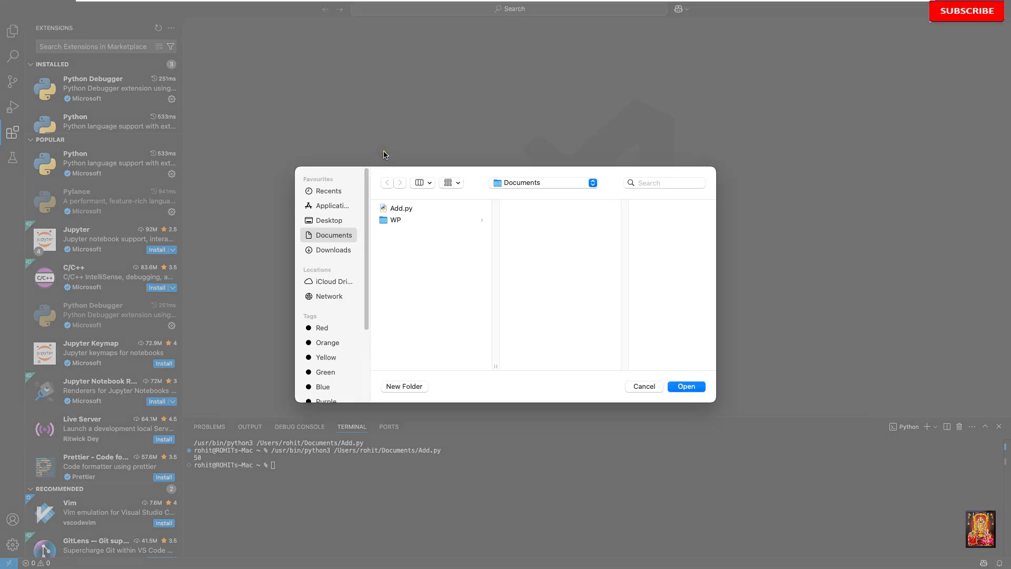
left_click(406, 209)
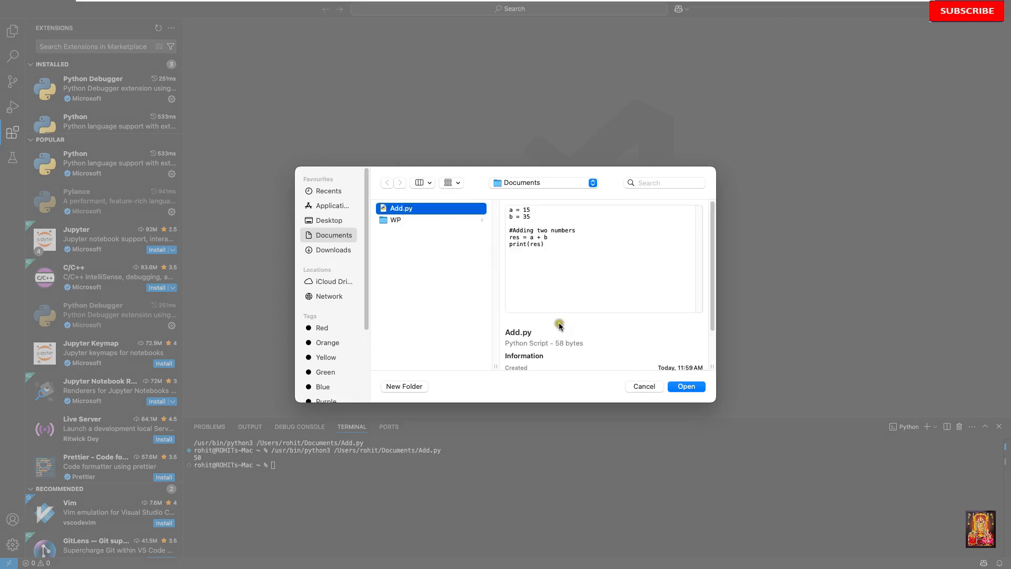
left_click(696, 390)
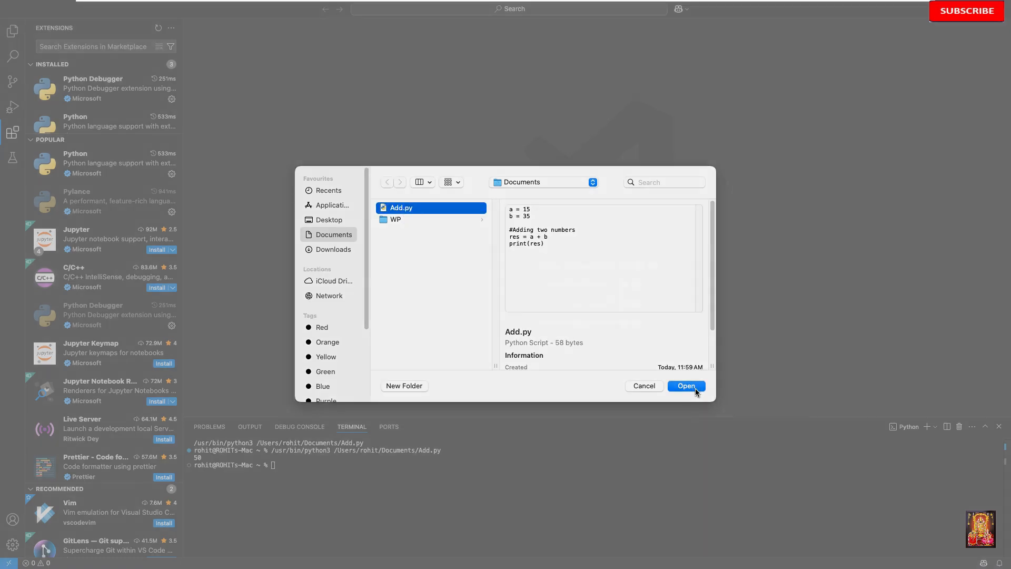
left_click(618, 355)
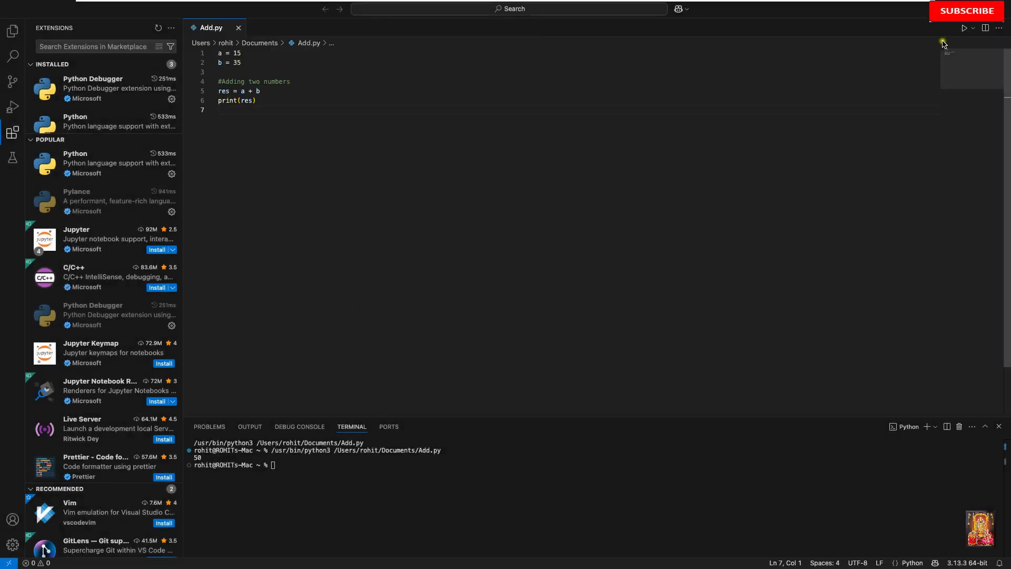
Step: Run the reopened Add.py again and check its output in the terminal
left_click(965, 28)
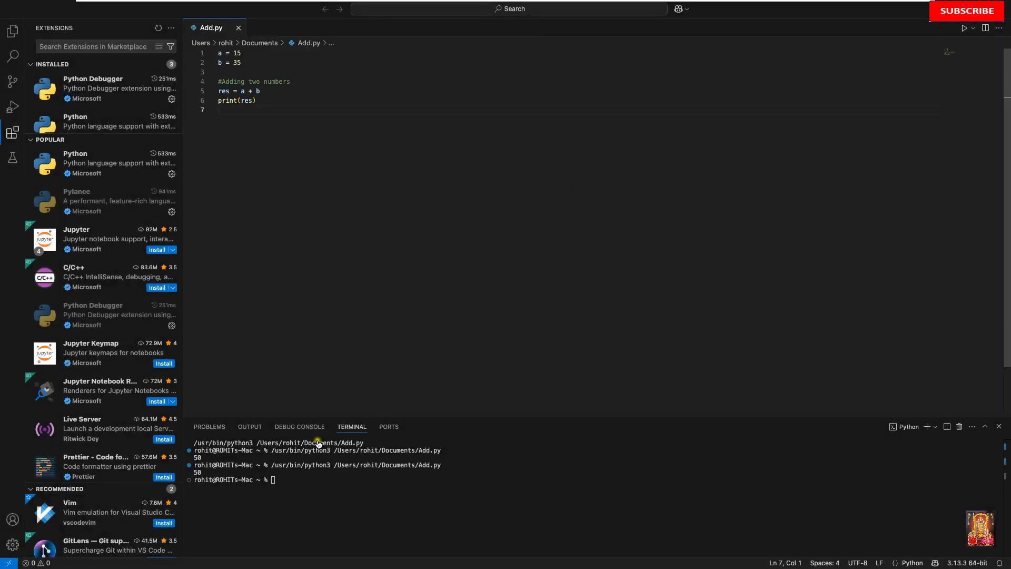
left_click(204, 474)
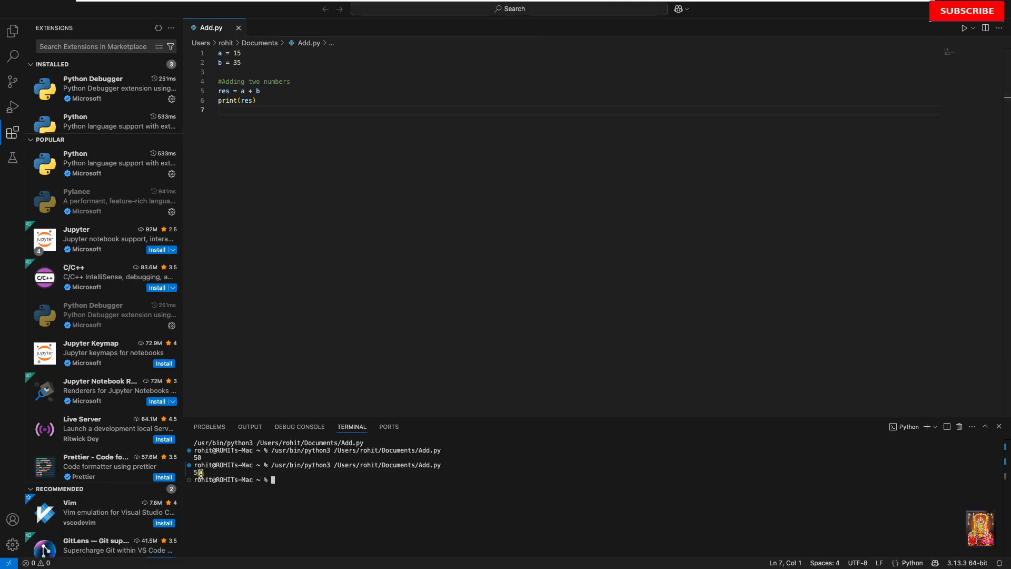
left_click(522, 295)
Step: Close the Visual Studio Code window and return to the desktop
mouse_move(5, 23)
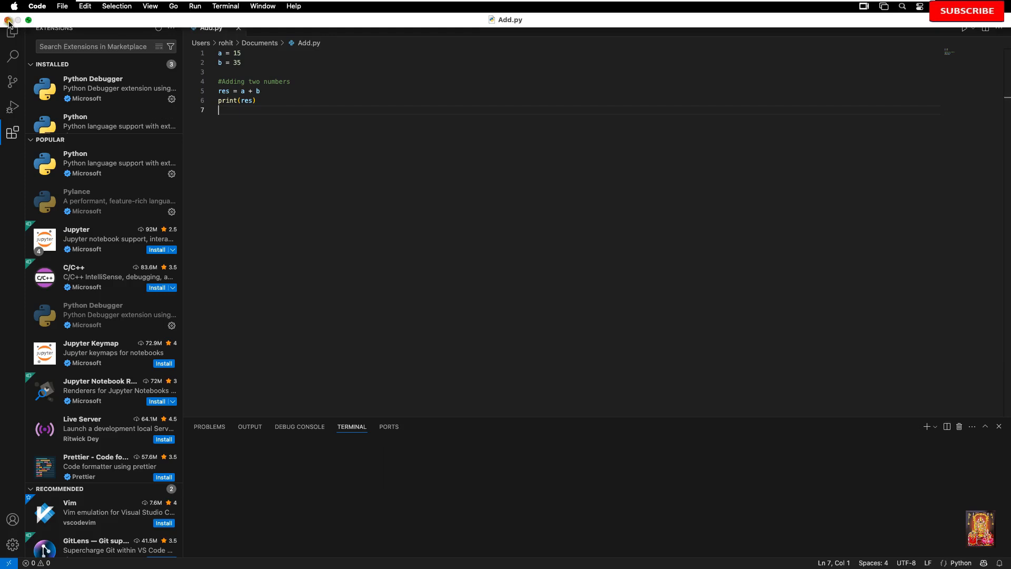
left_click(7, 20)
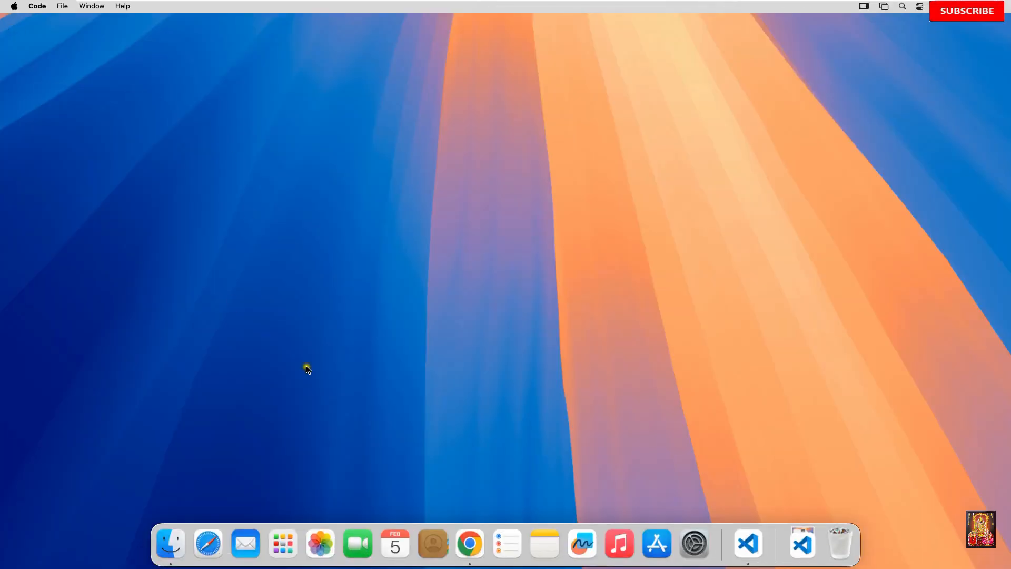
left_click(703, 471)
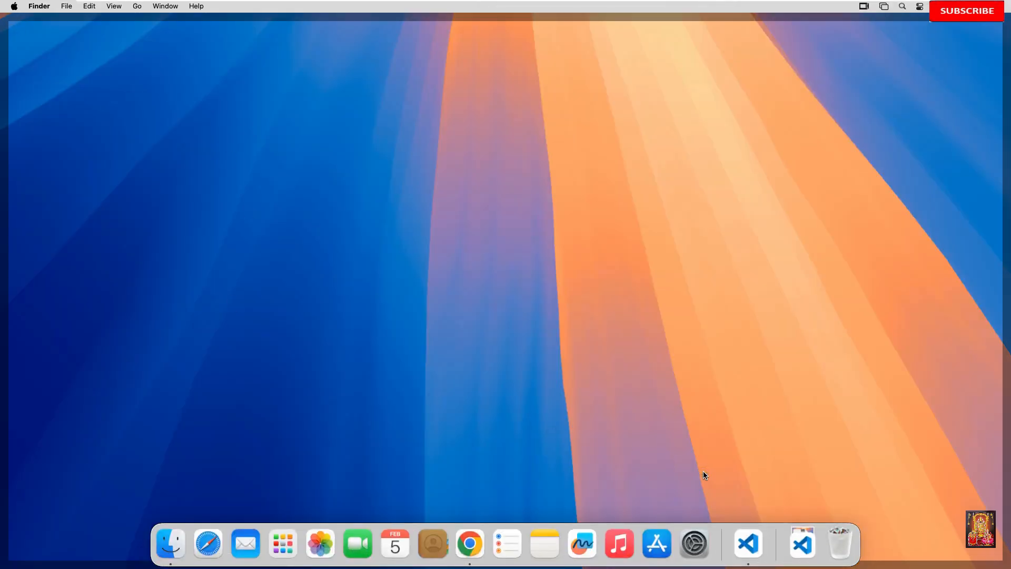